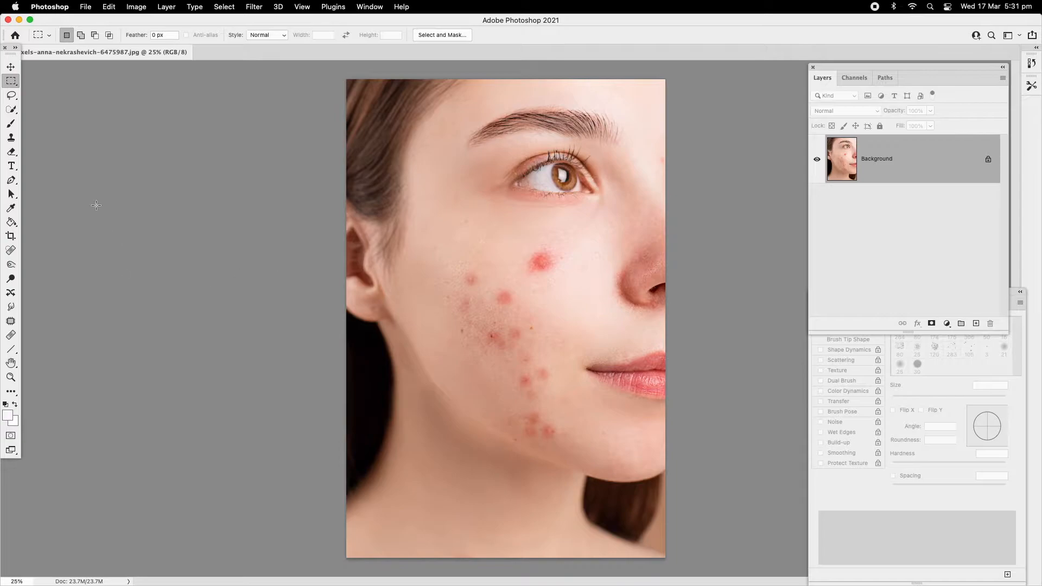
Patch the large red blemish on the upper cheek below the eye with clean skin from closer to the nose, and deselect.
left_click(11, 322)
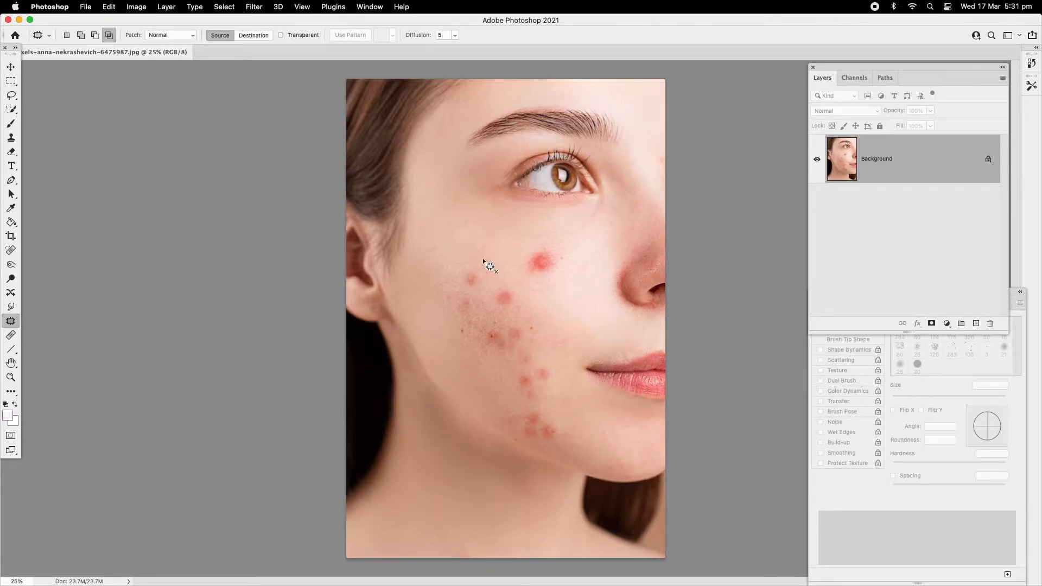
left_click(15, 380)
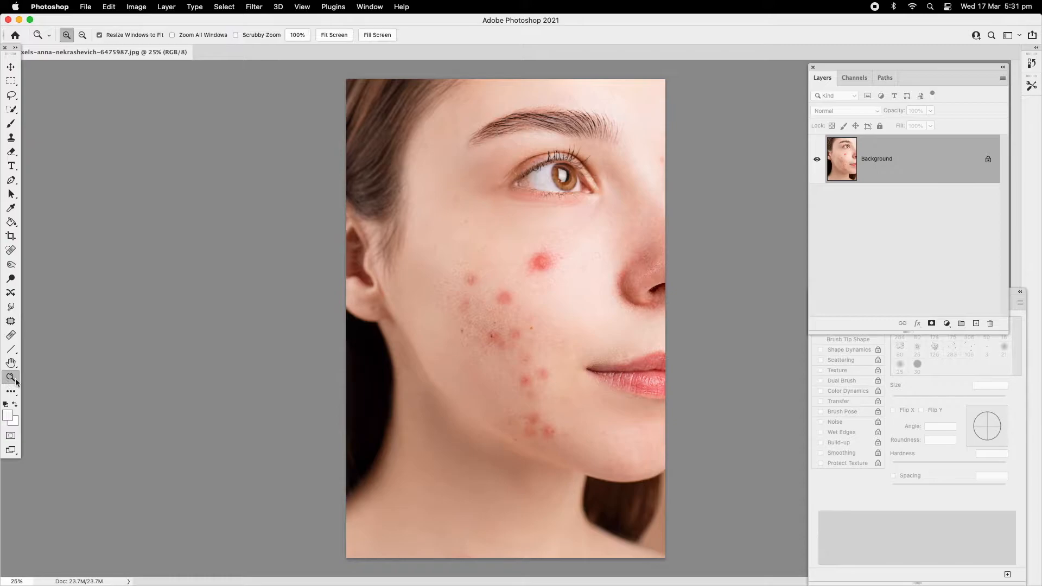
left_click(572, 260)
left_click(568, 260)
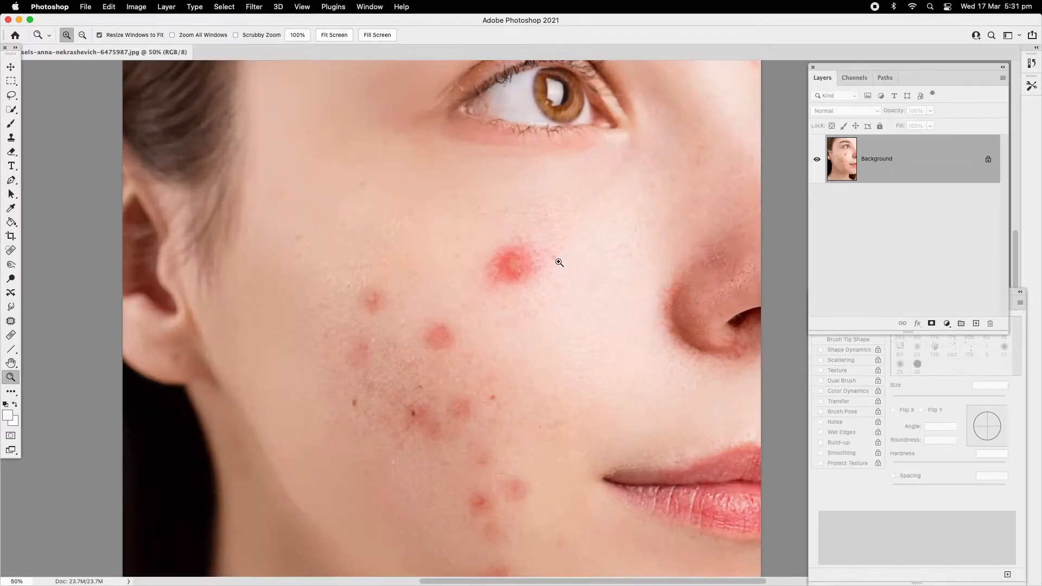
left_click(11, 321)
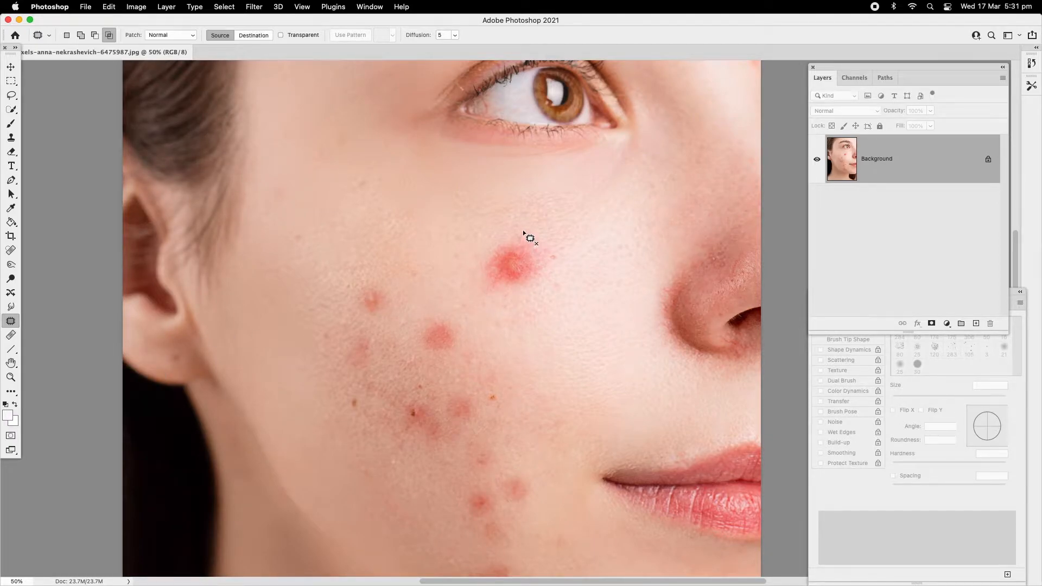
mouse_move(477, 293)
left_mouse_down()
mouse_move(558, 282)
mouse_move(552, 242)
mouse_move(492, 228)
left_mouse_up()
left_click_drag(524, 267, 620, 241)
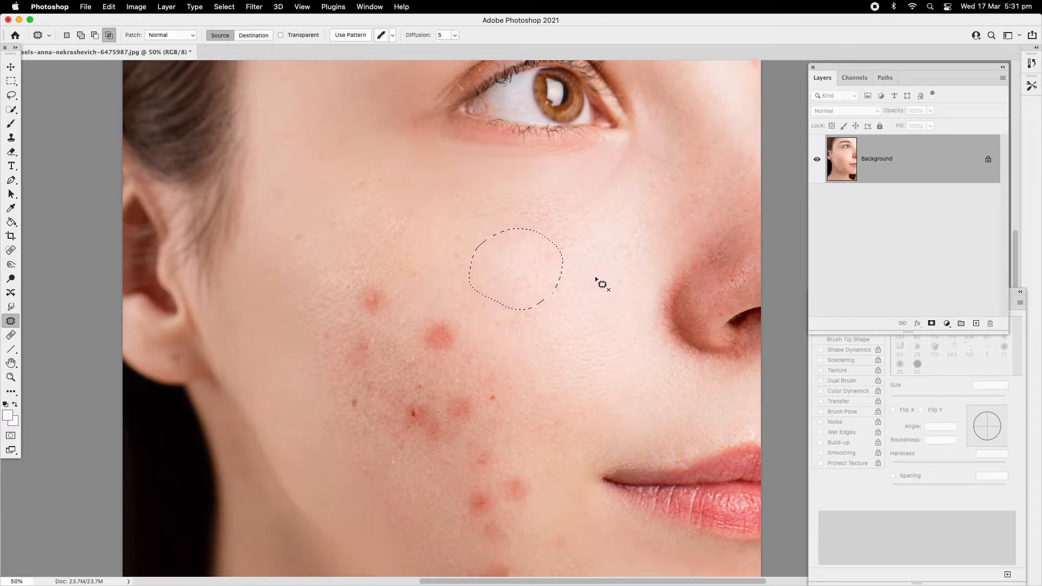
key("super+d")
Patch the small blemish on the outer cheek and the large blemish cluster below it with clean upper-cheek skin.
mouse_move(376, 276)
left_mouse_down()
mouse_move(346, 306)
mouse_move(364, 323)
mouse_move(397, 318)
mouse_move(409, 291)
mouse_move(381, 277)
left_mouse_up()
left_click_drag(388, 314, 434, 230)
key("super+d")
mouse_move(446, 308)
left_mouse_down()
mouse_move(336, 341)
mouse_move(393, 452)
mouse_move(501, 431)
mouse_move(459, 312)
left_mouse_up()
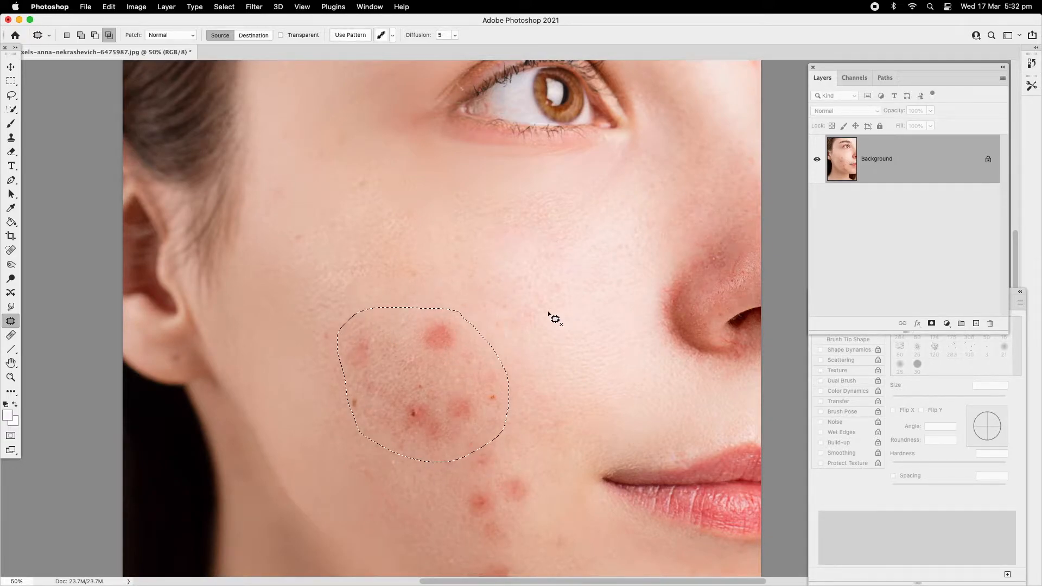
left_click_drag(434, 395, 562, 284)
key("cmd+d")
Patch the blemishes beside the corner of the mouth, moving the source from the nose to clean cheek skin.
mouse_move(464, 433)
left_mouse_down()
mouse_move(532, 533)
mouse_move(467, 432)
left_mouse_up()
mouse_move(500, 474)
left_mouse_down()
mouse_move(609, 395)
mouse_move(671, 325)
left_mouse_up()
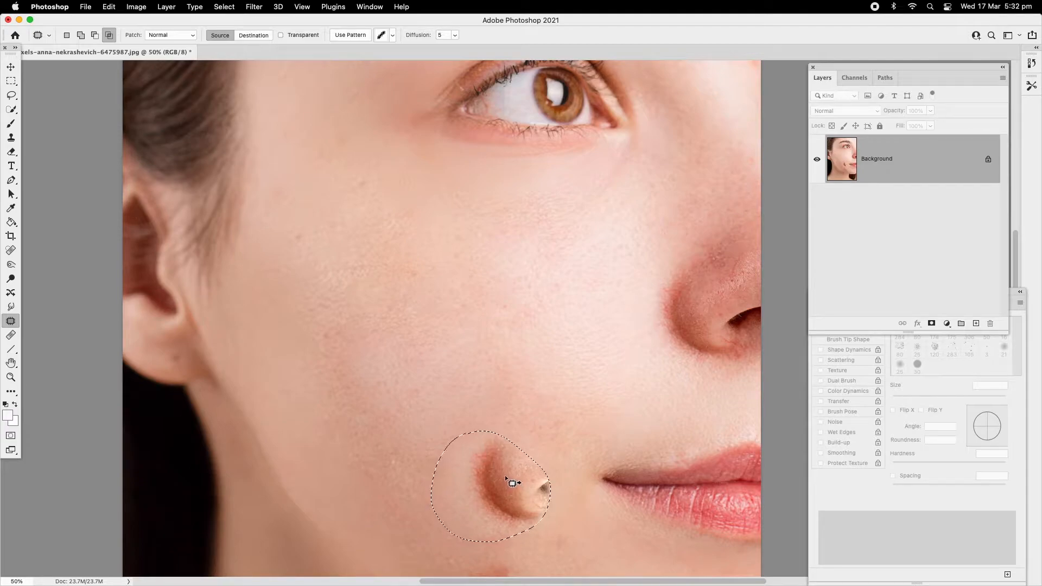
left_click_drag(502, 478, 542, 321)
key("super+d")
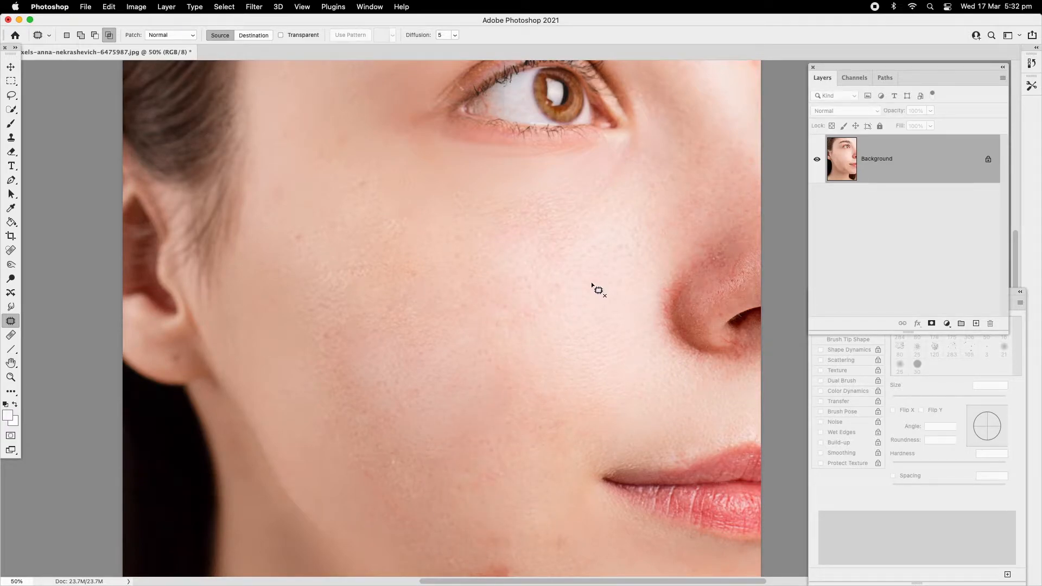
Patch the cluster of red blemishes near the jawline with the clean skin just above it.
left_click_drag(531, 375, 535, 223)
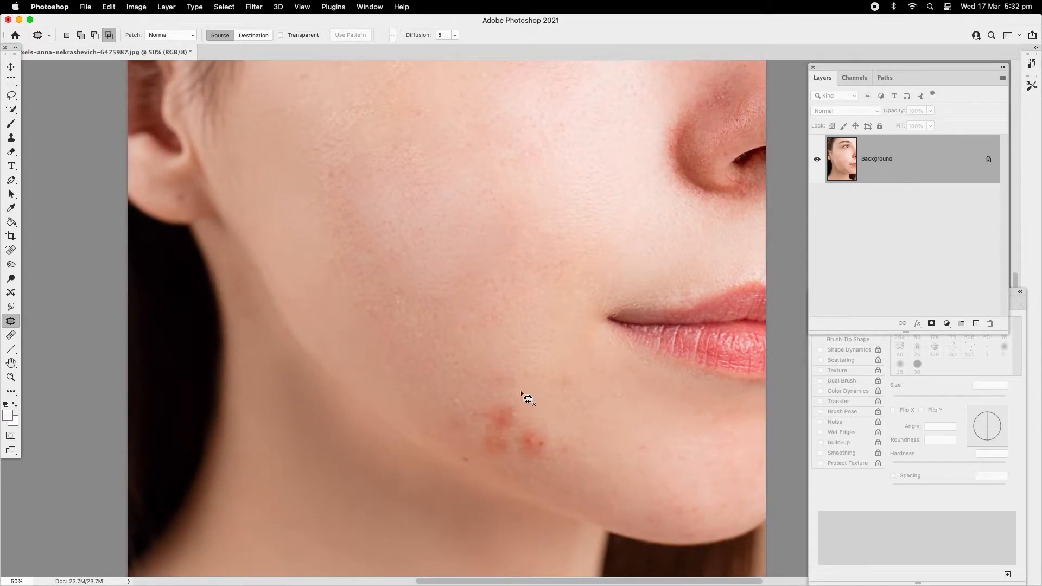
left_click_drag(556, 388, 564, 392)
left_click_drag(537, 426, 538, 379)
key("super+d")
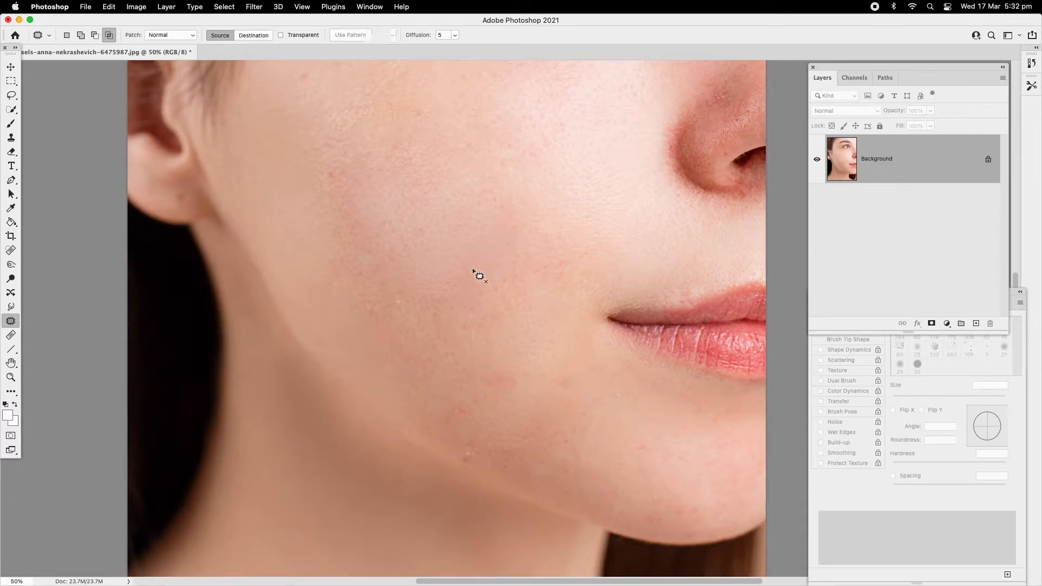
Fit the whole portrait on screen and patch the remaining redness on the lower cheek with smoother skin.
left_click(9, 378)
right_click(489, 237)
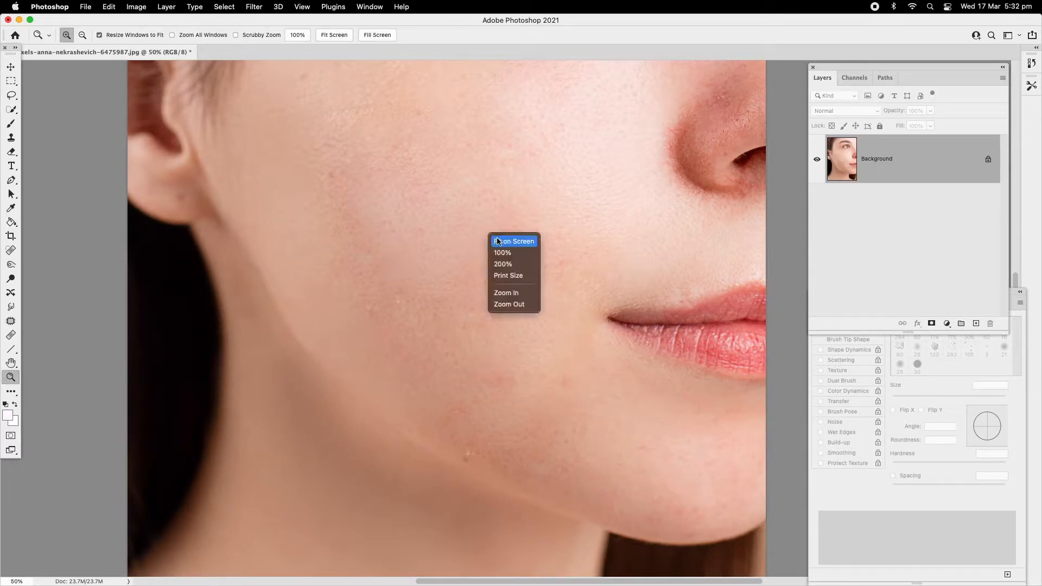
left_click(495, 240)
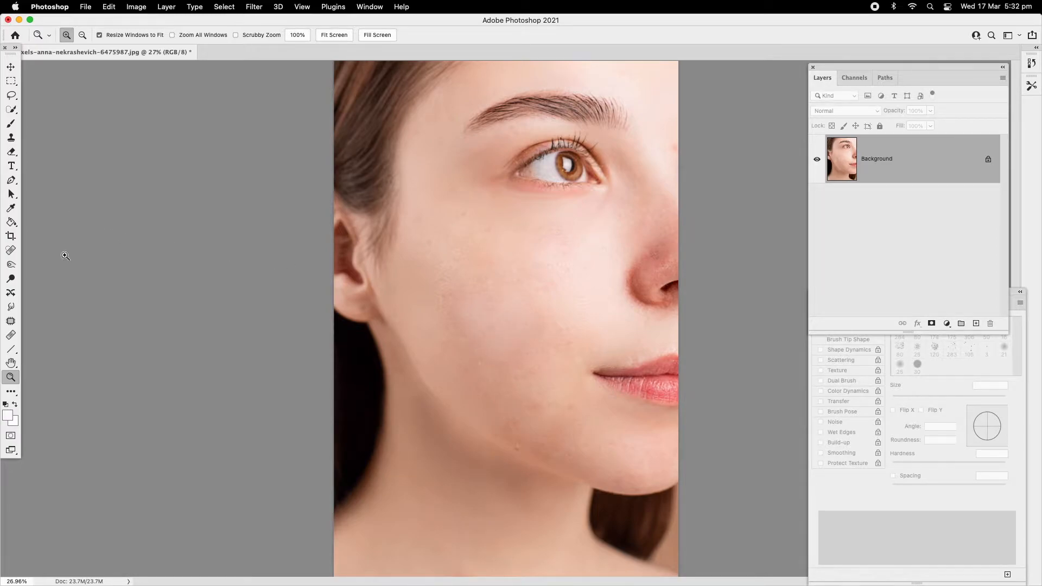
left_click(10, 321)
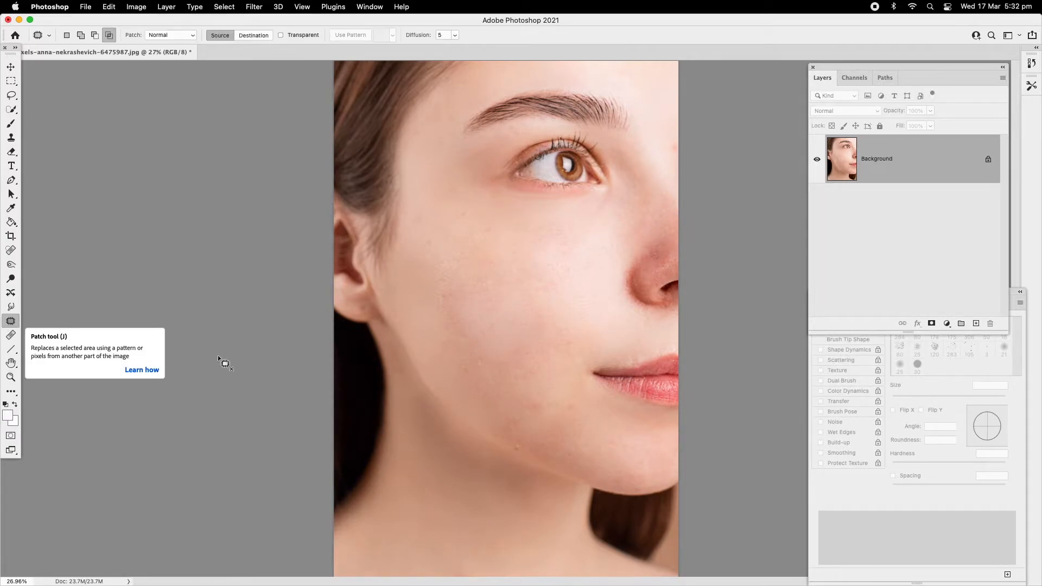
mouse_move(545, 323)
left_mouse_down()
mouse_move(540, 332)
mouse_move(500, 279)
mouse_move(516, 245)
mouse_move(544, 260)
mouse_move(546, 244)
mouse_move(531, 243)
left_mouse_up()
left_click_drag(488, 391, 461, 494)
key("super+d")
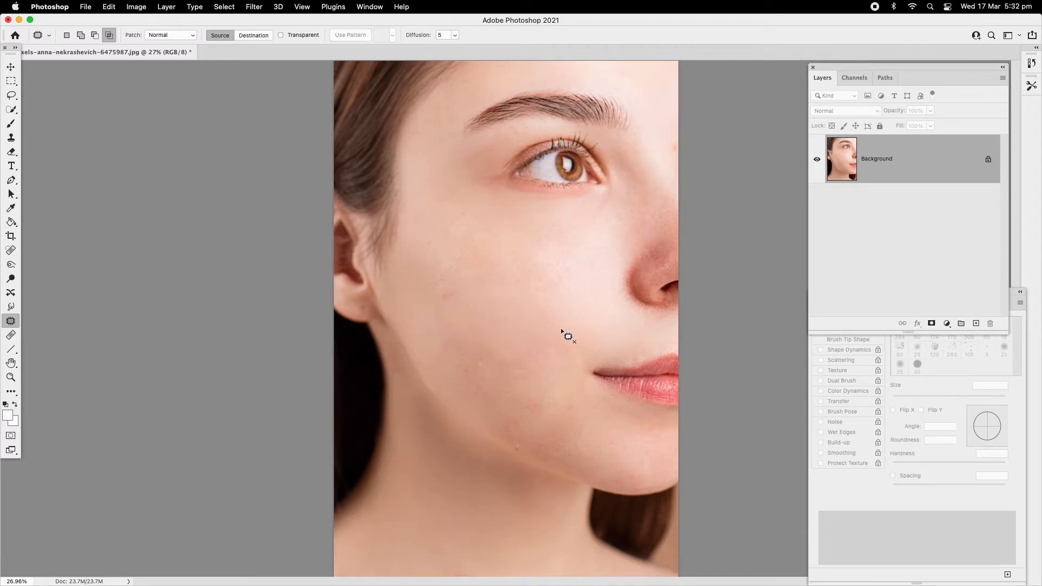
Patch the uneven areas across the middle of the cheek with neighbouring smooth skin.
mouse_move(448, 283)
left_mouse_down()
mouse_move(495, 374)
mouse_move(549, 308)
left_mouse_up()
left_click_drag(494, 271, 484, 273)
left_click_drag(499, 309, 482, 234)
key("super+d")
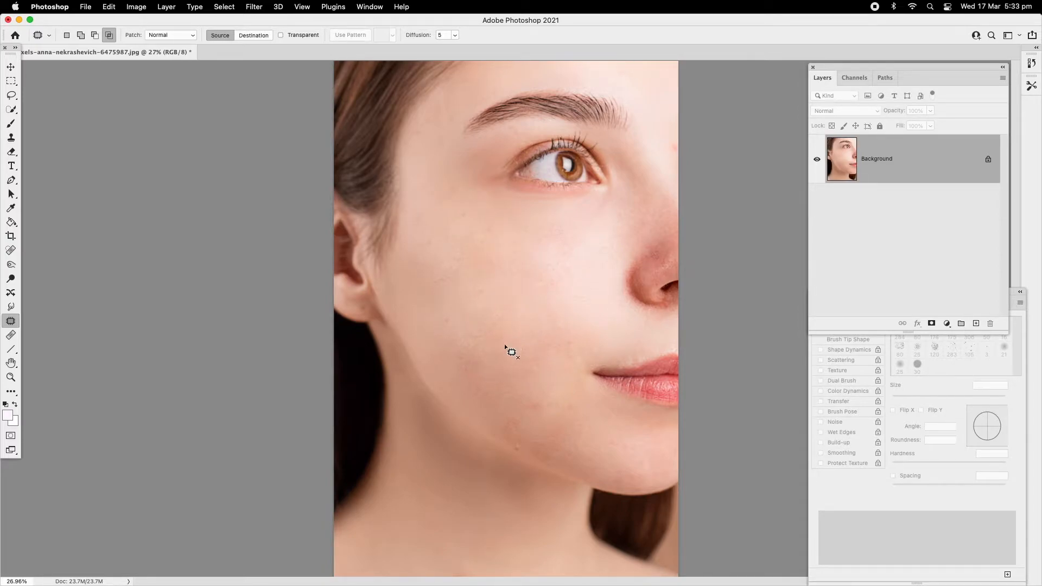
mouse_move(433, 323)
left_mouse_down()
mouse_move(486, 264)
mouse_move(558, 272)
left_mouse_up()
key("super+d")
mouse_move(497, 307)
left_mouse_down()
mouse_move(468, 305)
mouse_move(551, 267)
left_mouse_up()
key("super+d")
Patch the last uneven areas on the lower outer cheek toward the jawline with skin closer to the mouth.
mouse_move(466, 317)
left_mouse_down()
mouse_move(451, 356)
mouse_move(466, 320)
left_mouse_up()
left_click_drag(473, 340, 547, 408)
key("super+d")
mouse_move(481, 344)
left_mouse_down()
mouse_move(462, 359)
mouse_move(480, 345)
left_mouse_up()
left_click_drag(477, 343, 539, 376)
key("super+d")
mouse_move(469, 373)
left_mouse_down()
mouse_move(447, 383)
mouse_move(467, 374)
left_mouse_up()
left_click_drag(466, 383, 522, 371)
key("super+d")
Undo the cheek and jawline patches back to the point where only the blemish under the eye is patched.
key("super+z")
key("super+z")
key("super+z")
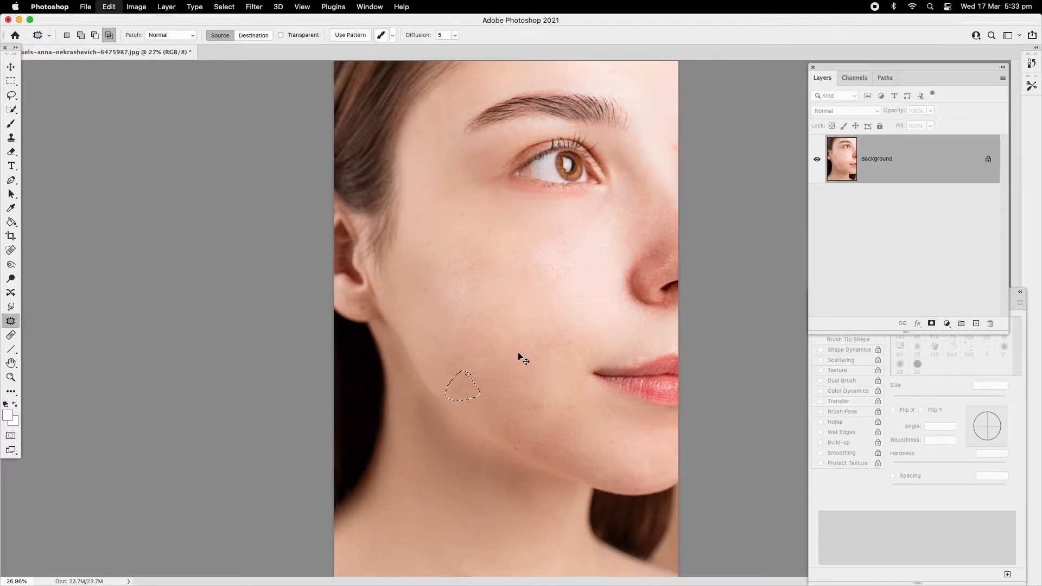
key("super+z")
key("super+z")
key("super+z")
key("super+z")
key("super+z")
key("super+z")
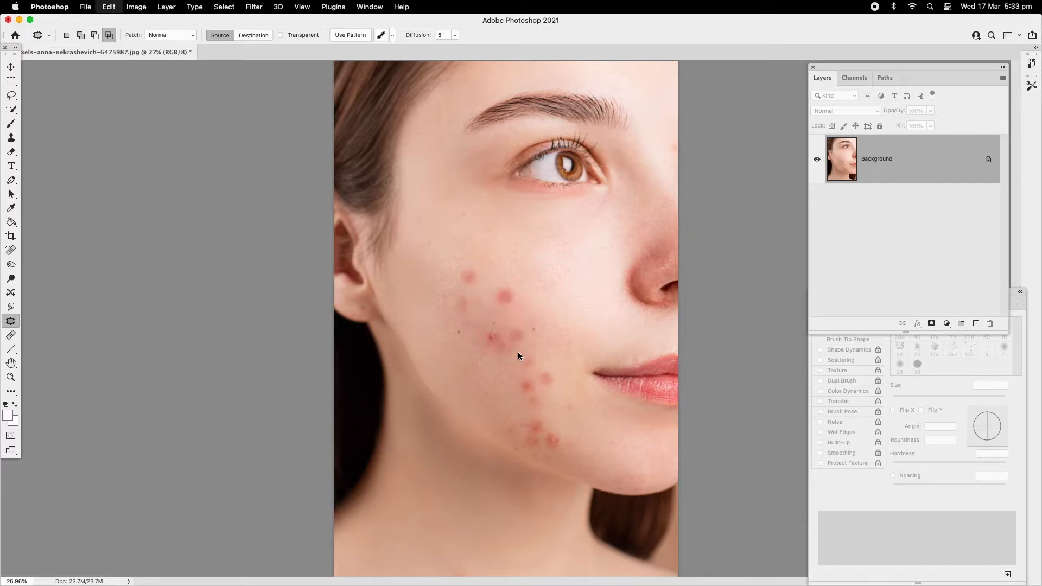
key("super+z")
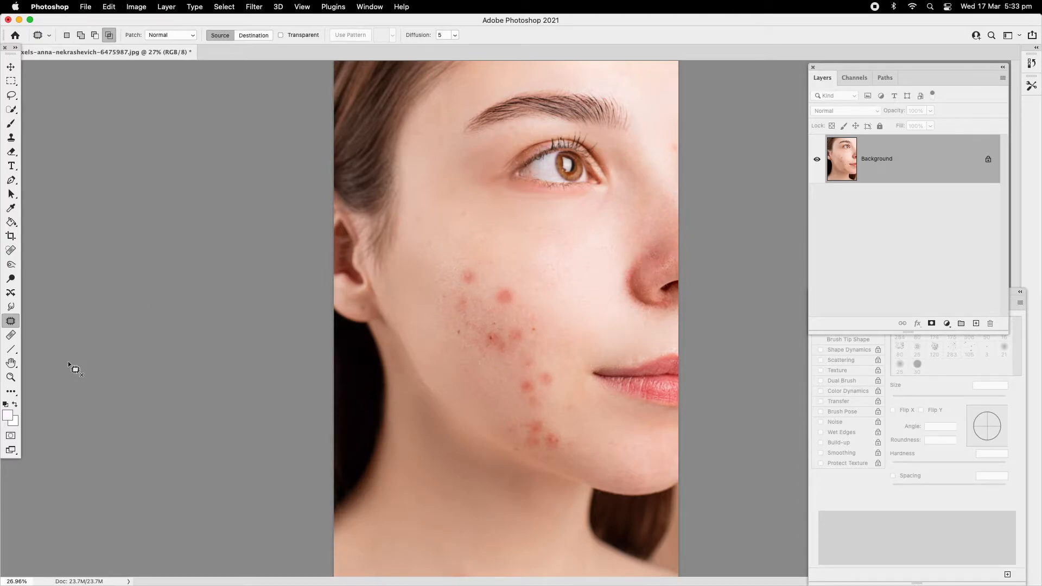
Heal the large red blemish in the middle of the cheek with the Healing Brush, sampling clean skin toward the nose.
left_click(11, 376)
left_click(505, 318)
left_click(507, 309)
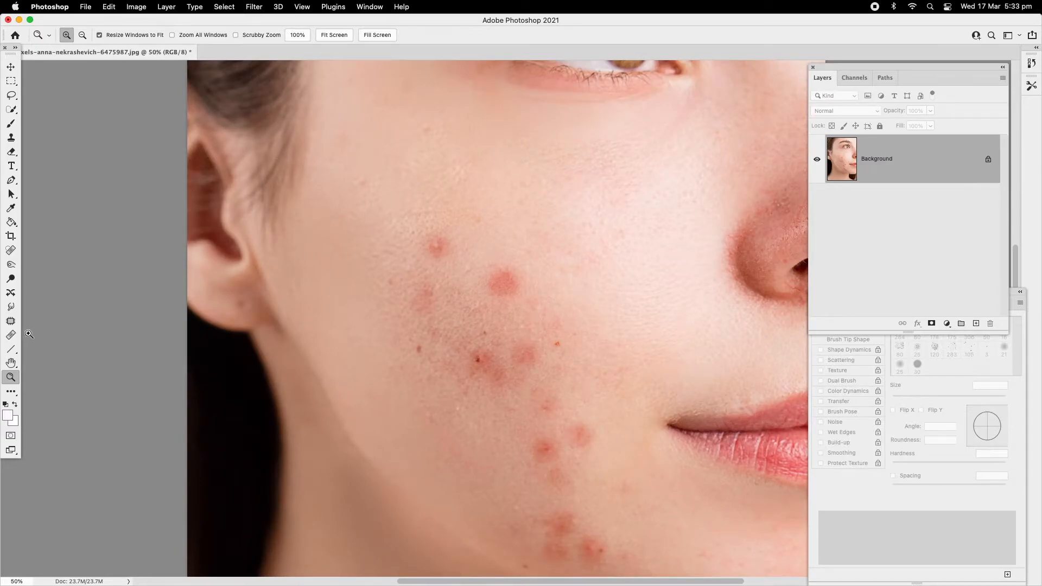
left_click(11, 337)
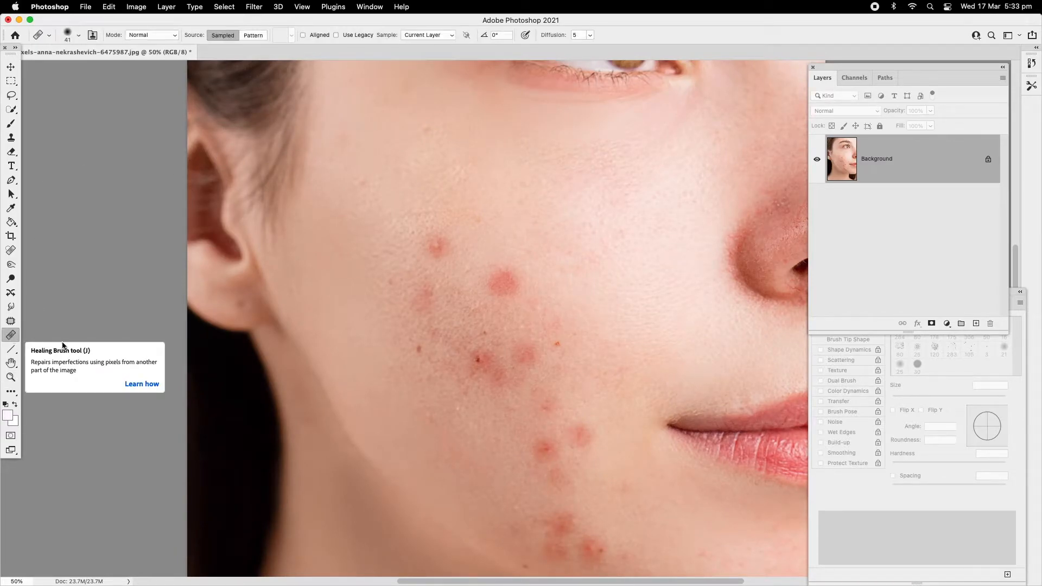
left_click(576, 250, "alt")
left_click_drag(504, 291, 500, 286)
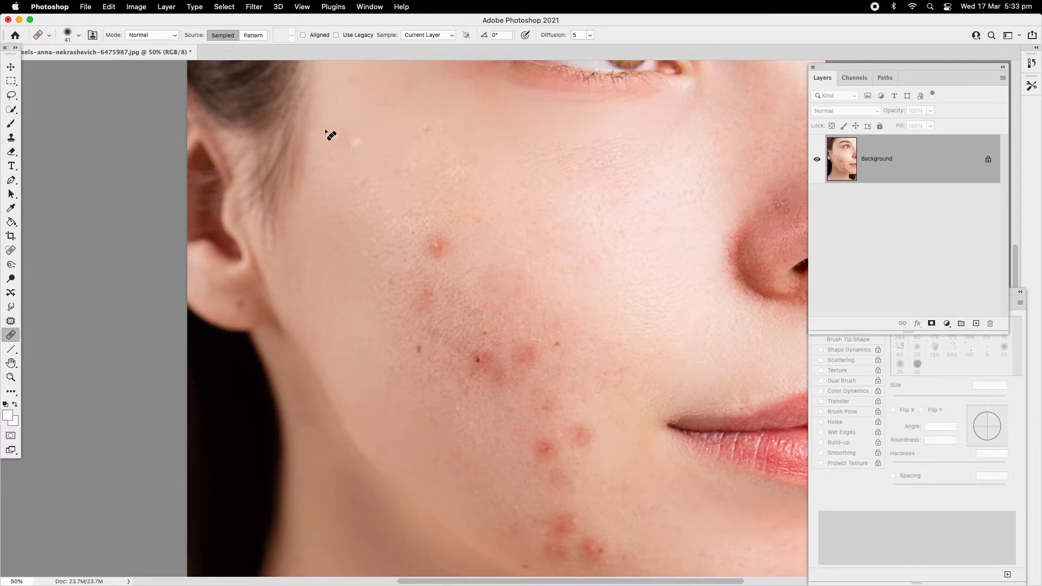
Set the Healing Brush size to 71 px, resample clean cheek skin and heal the uppermost remaining cheek blemish.
left_click(78, 37)
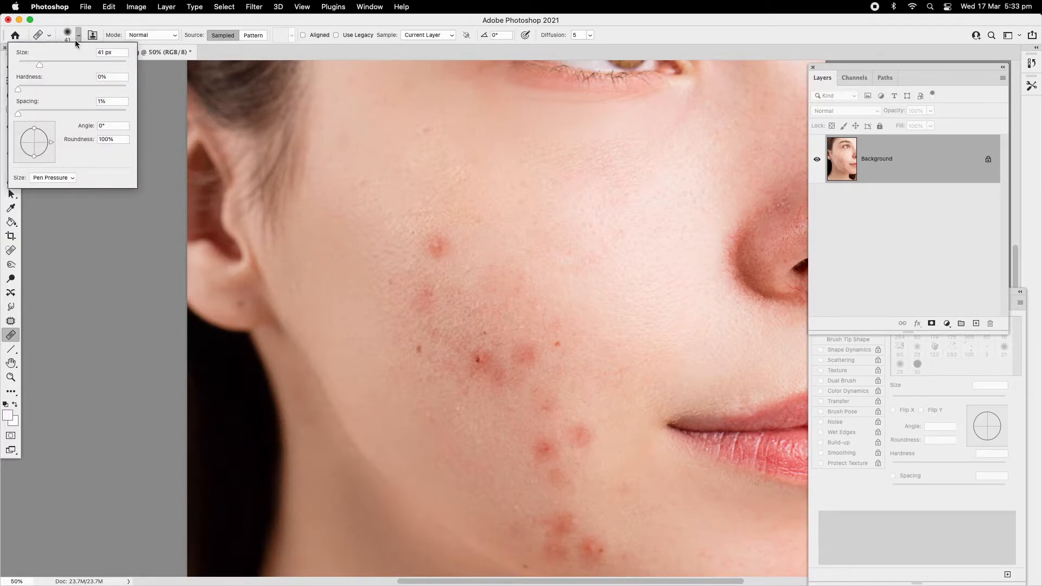
left_click_drag(42, 64, 55, 64)
left_click(537, 219, "alt")
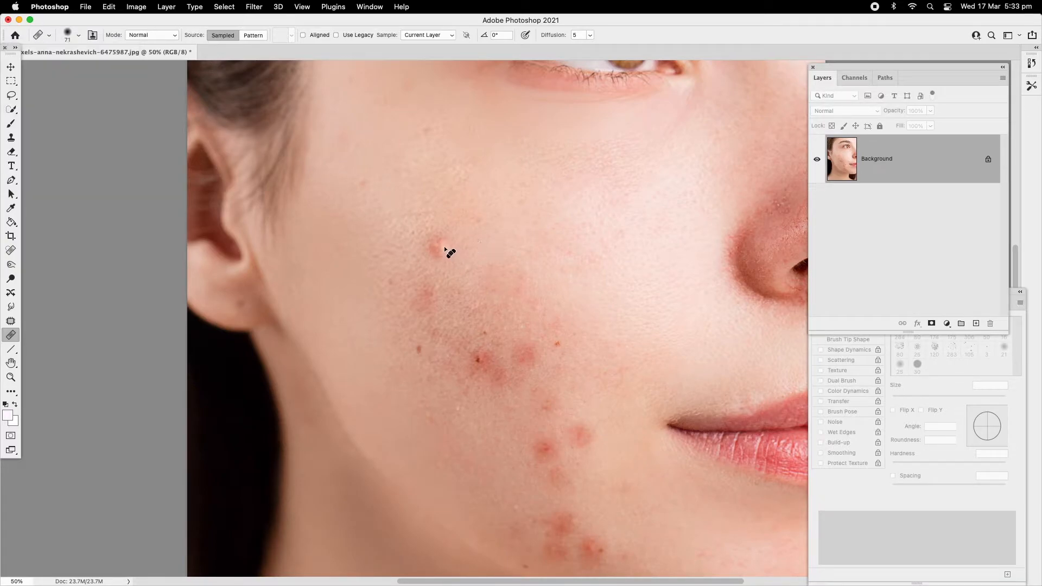
left_click_drag(437, 246, 440, 247)
Heal the faint outer-cheek spot, the central redness, the small brown mark and the adjoining red blemish with the Healing Brush.
left_click_drag(422, 284, 419, 309)
left_click_drag(478, 288, 506, 287)
left_click(556, 345)
left_click(522, 359)
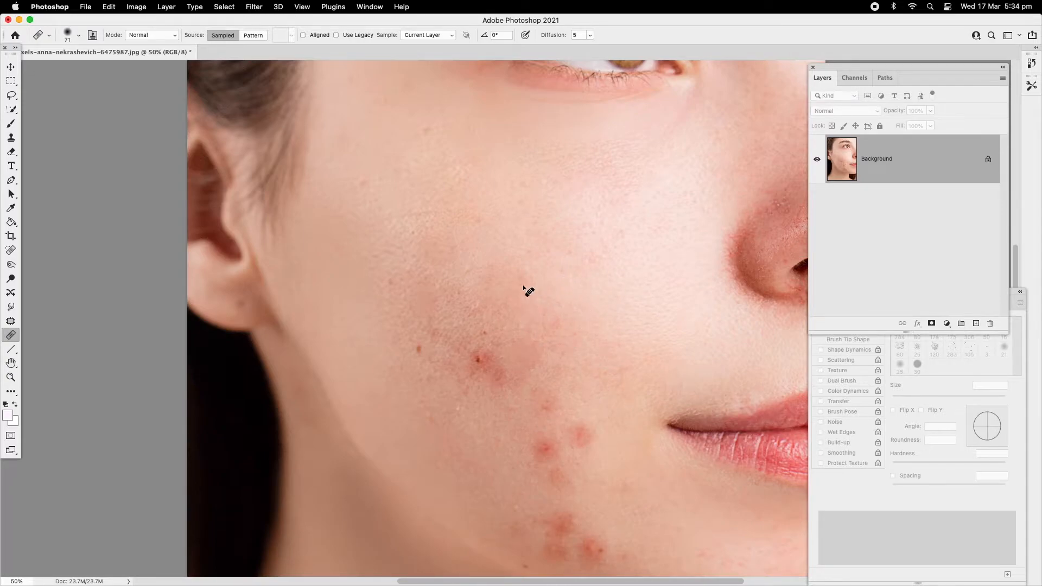
left_click_drag(444, 240, 425, 296)
Set the Clone Stamp brush size to 119 px and stamp sampled light skin over the central cheek.
left_click(523, 236, "alt")
left_click(11, 139)
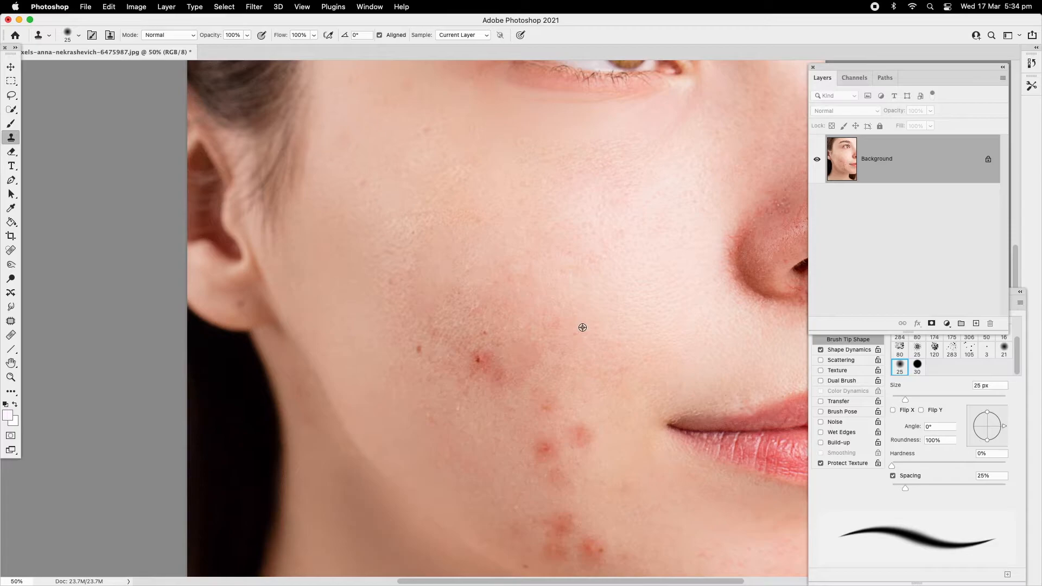
left_click(933, 399)
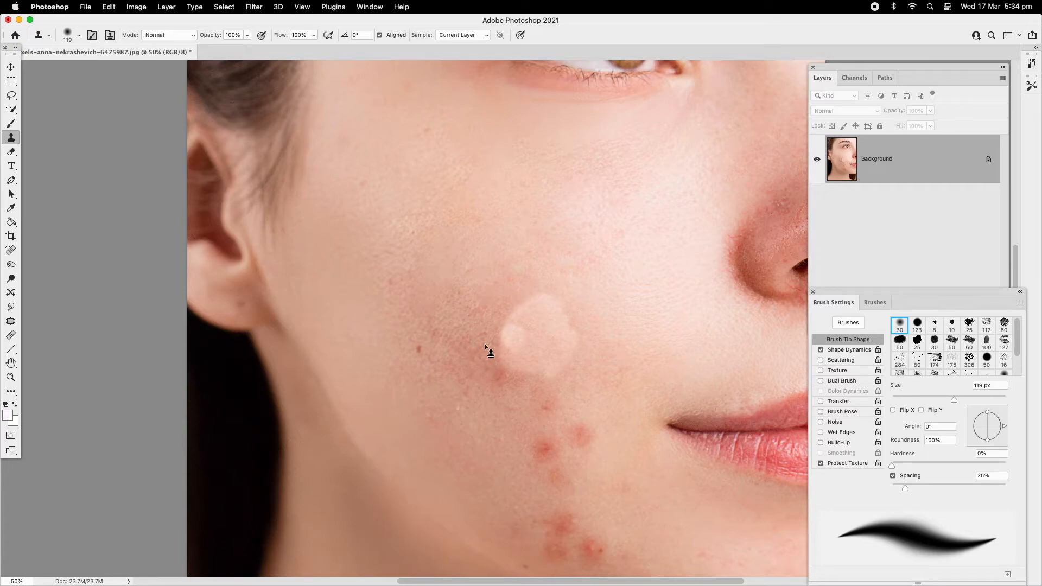
Patch the pale cloned area on the central cheek and the red spot beside it with clean skin from above.
left_click(10, 320)
mouse_move(529, 293)
left_mouse_down()
mouse_move(621, 333)
mouse_move(527, 291)
left_mouse_up()
left_click_drag(574, 347, 561, 190)
key("ctrl+d")
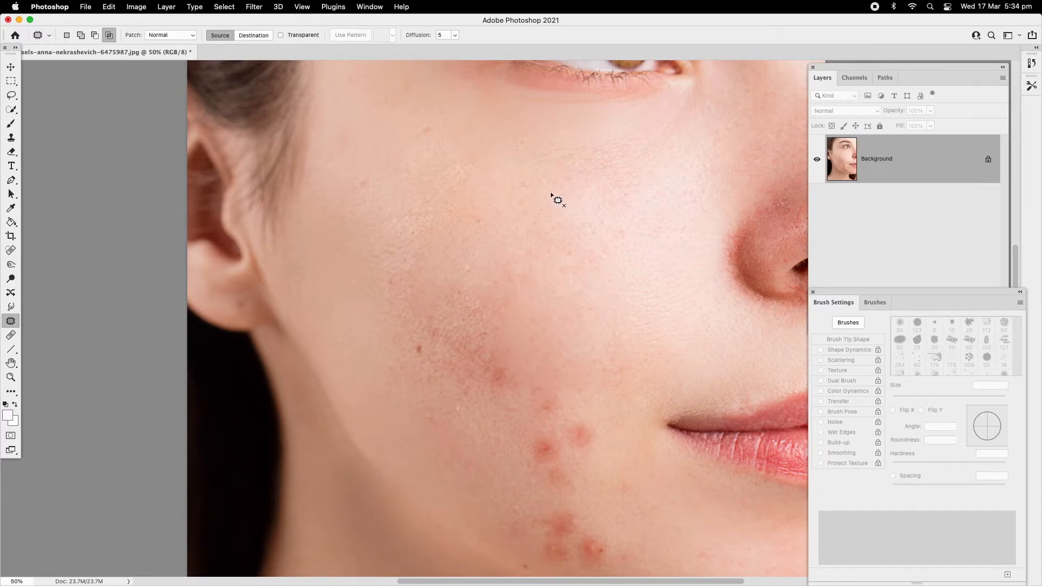
mouse_move(514, 365)
left_mouse_down()
mouse_move(526, 341)
mouse_move(489, 292)
left_mouse_up()
key("super+d")
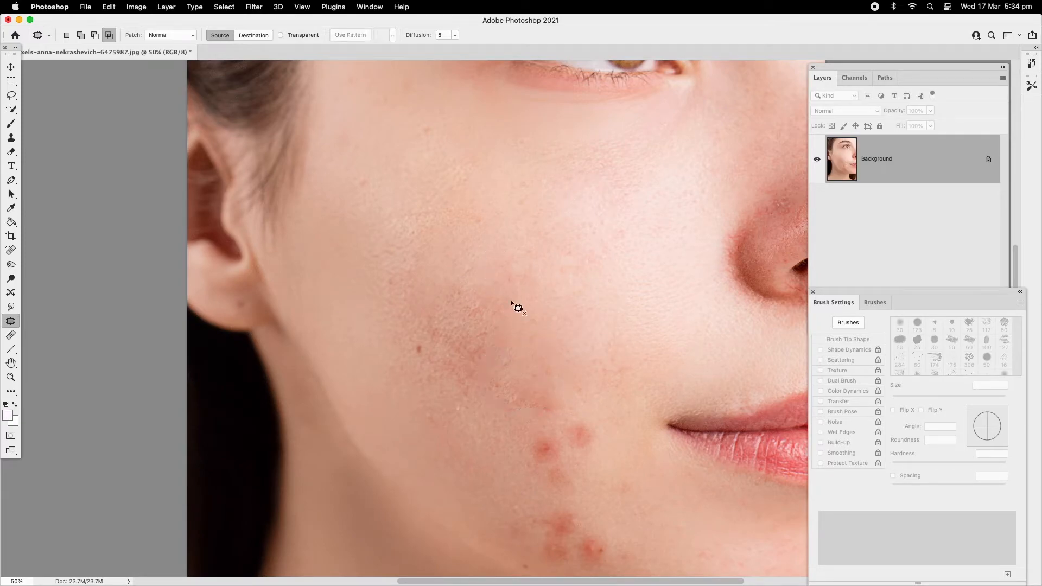
Patch the reddened skin and small dark mark on the outer middle cheek with smoother skin from above.
mouse_move(417, 323)
left_mouse_down()
mouse_move(425, 360)
mouse_move(499, 239)
left_mouse_up()
key("super+d")
left_click_drag(461, 322, 525, 206)
key("super+d")
mouse_move(487, 319)
left_mouse_down()
mouse_move(525, 366)
mouse_move(490, 320)
mouse_move(531, 264)
left_mouse_up()
key("super+d")
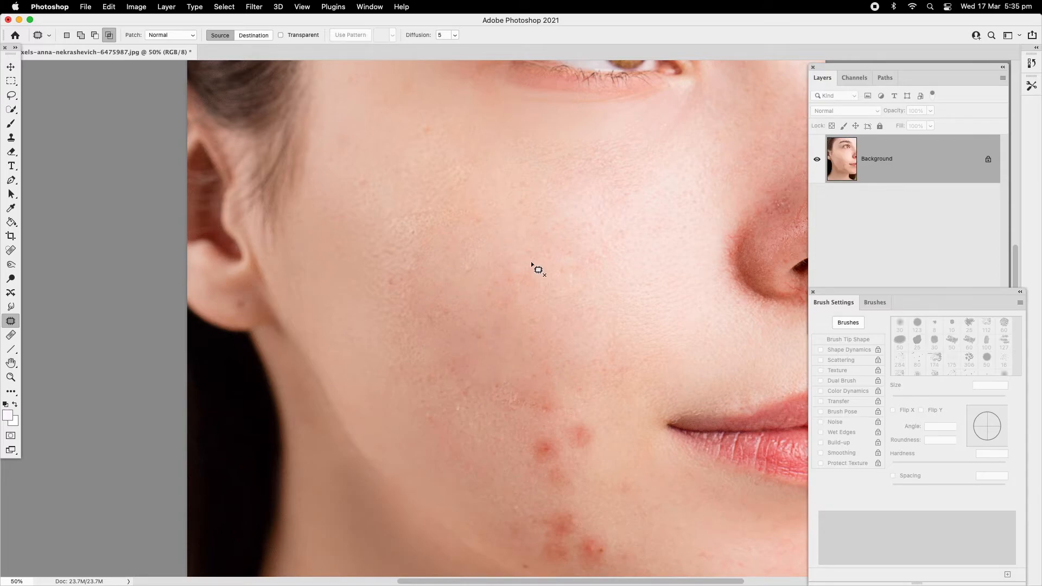
Patch the redness below the middle cheek and the blemishes beside the mouth with clean cheek skin.
mouse_move(515, 377)
left_mouse_down()
mouse_move(570, 442)
mouse_move(530, 414)
mouse_move(493, 269)
left_mouse_up()
key("super+d")
mouse_move(575, 429)
left_mouse_down()
mouse_move(611, 423)
mouse_move(575, 428)
mouse_move(512, 274)
left_mouse_up()
key("super+d")
mouse_move(458, 388)
left_mouse_down()
mouse_move(489, 454)
mouse_move(505, 418)
left_mouse_up()
key("super+d")
Patch the remaining uneven skin on the lower cheek above the jawline blemishes with skin from above.
mouse_move(515, 477)
left_mouse_down()
mouse_move(587, 458)
mouse_move(493, 469)
mouse_move(500, 376)
left_mouse_up()
key("super+d")
mouse_move(556, 411)
left_mouse_down()
mouse_move(487, 448)
mouse_move(556, 412)
left_mouse_up()
left_click_drag(542, 453, 529, 358)
key("super+d")
Undo all the latest cheek patches and the last Clone Stamp stroke.
key("super+z")
key("super+z")
key("super+z")
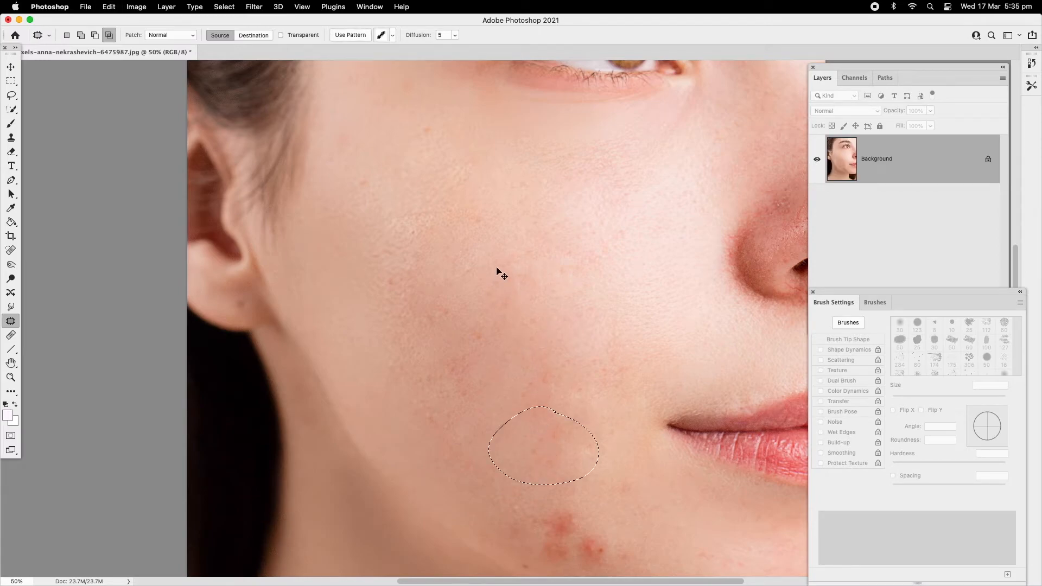
key("super+z")
key("super+z")
key("super+z")
key("super+z")
key("super+z")
key("super+z")
key("super+z")
key("super+z")
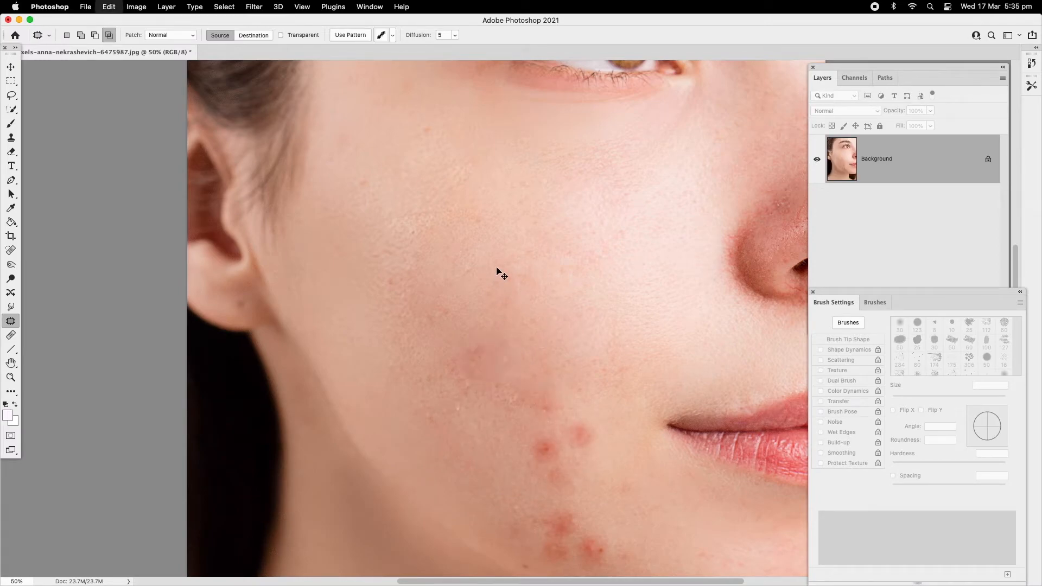
key("super+z")
key("super+z")
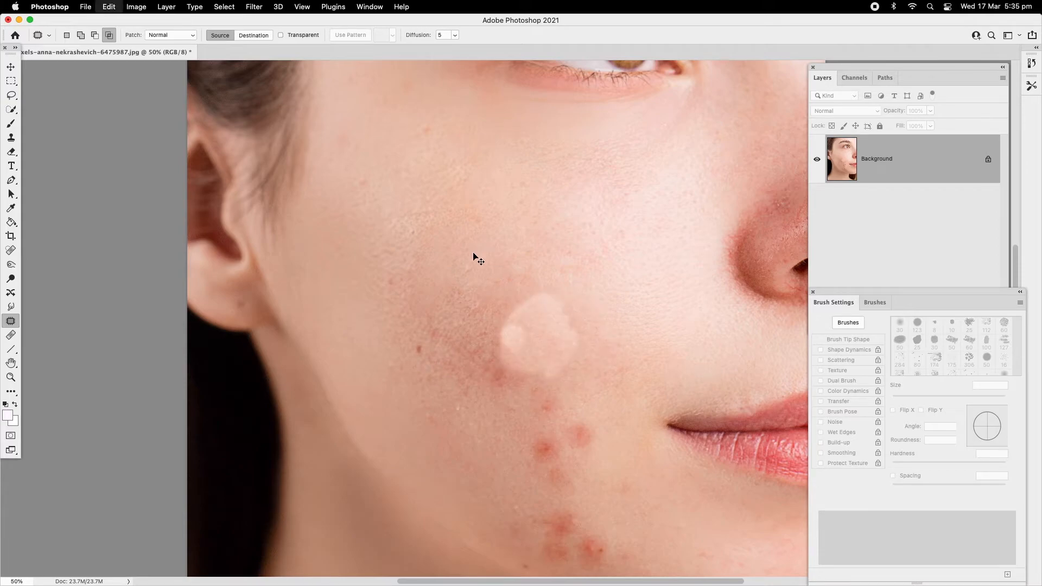
key("super+z")
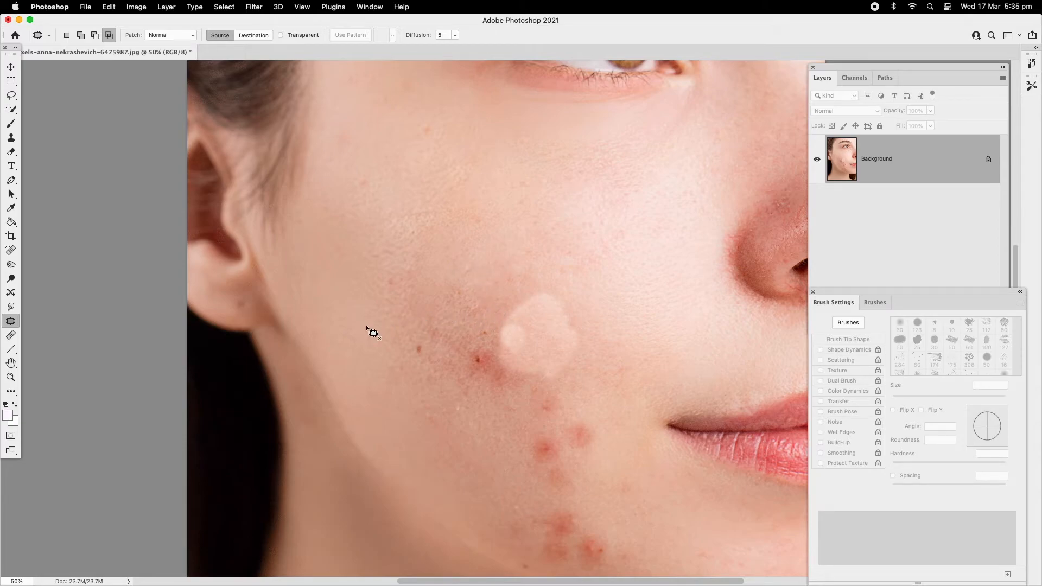
Draw a freehand Lasso selection around the pale patch and the blemishes on the middle cheek.
left_click_drag(437, 315, 426, 199)
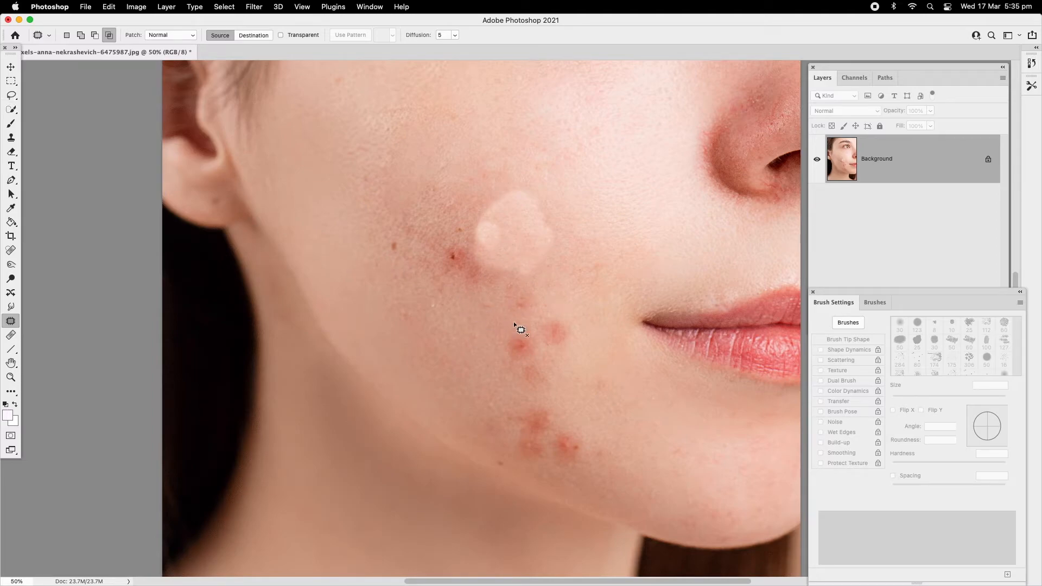
left_click(14, 96)
left_click(58, 95)
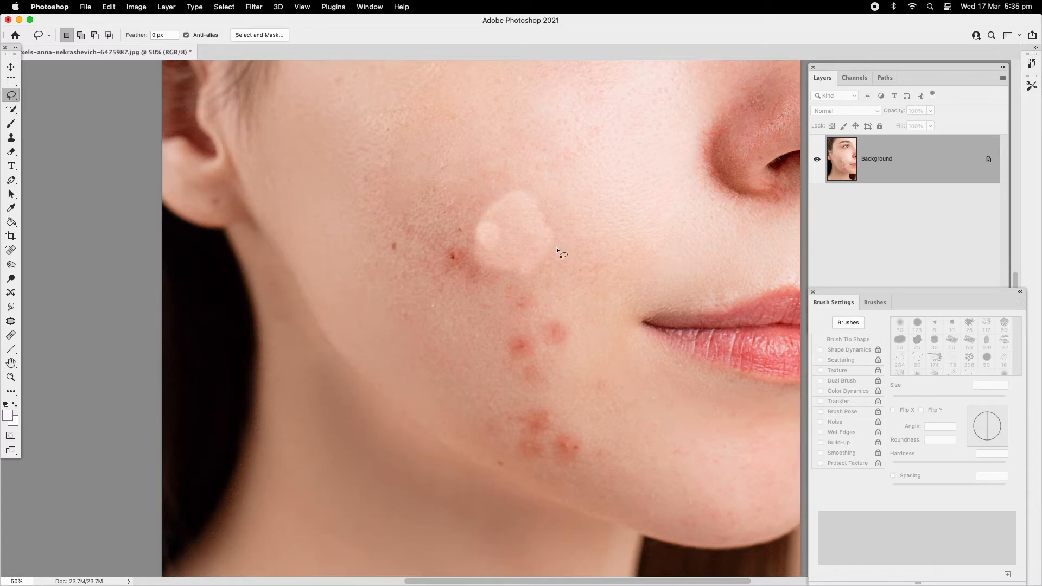
mouse_move(446, 293)
left_mouse_down()
mouse_move(482, 368)
mouse_move(530, 398)
left_mouse_up()
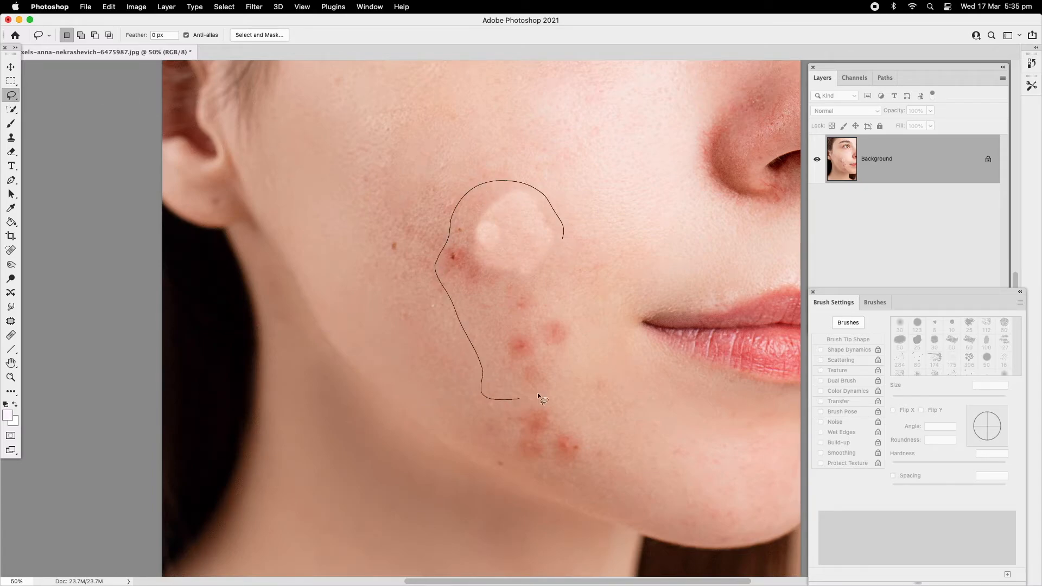
left_click_drag(576, 257, 574, 224)
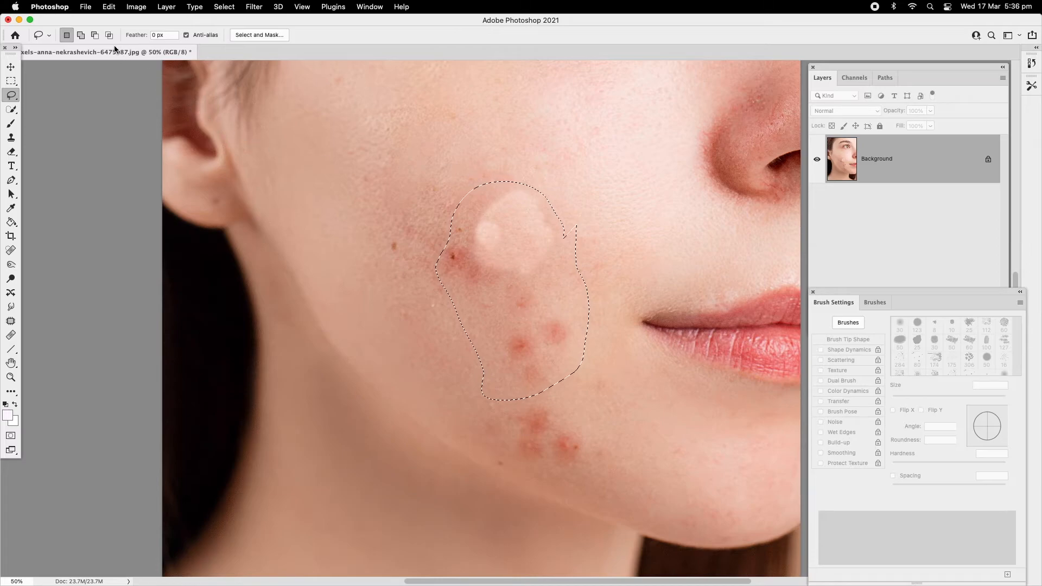
Try a Content-Aware Fill of the selection to a new layer with the surrounding skin brushed out of the sampling area, and undo it.
left_click(111, 8)
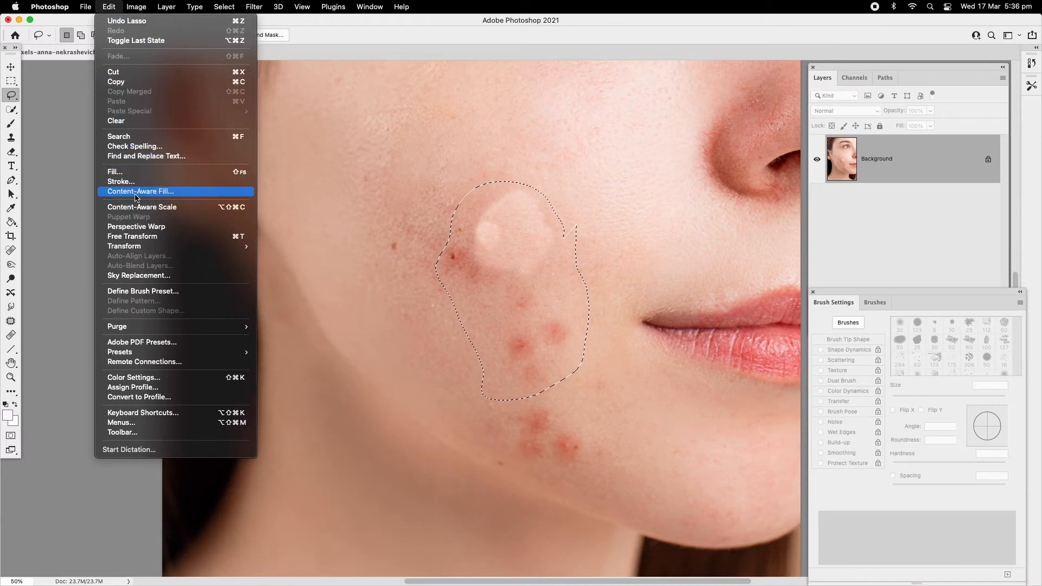
left_click(179, 192)
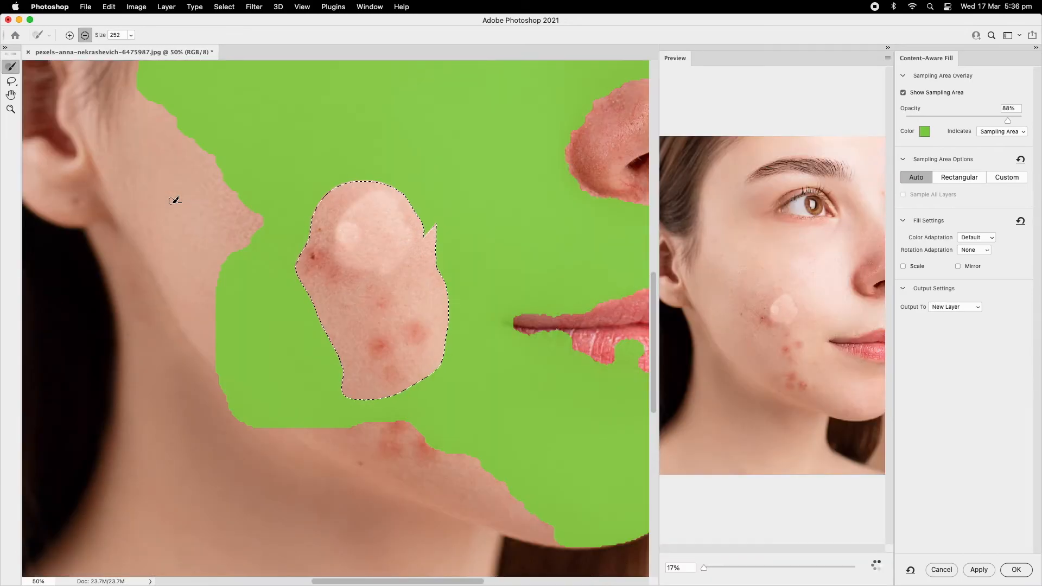
scroll(798, 332, "up", 3)
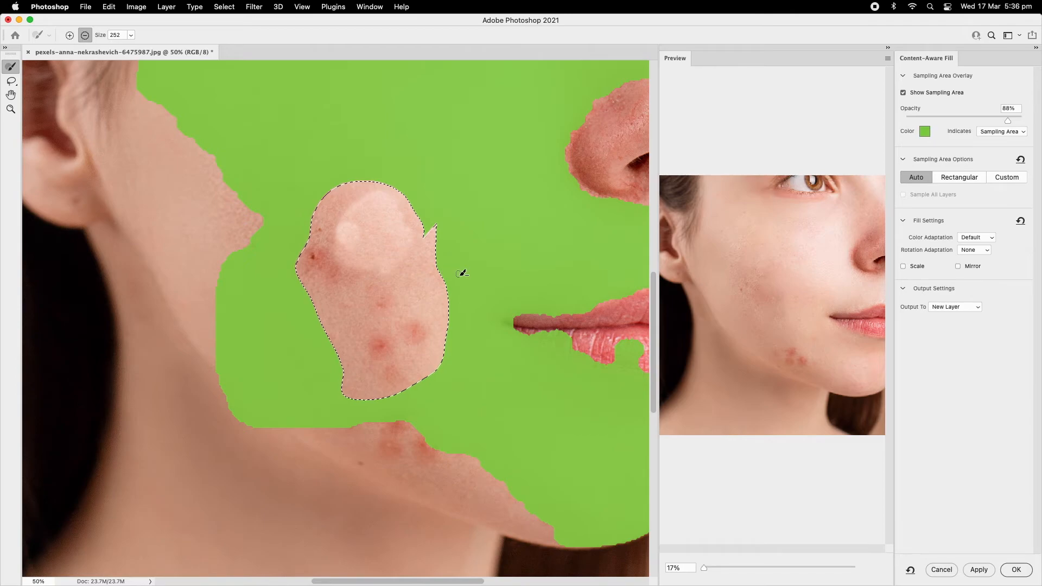
left_click_drag(456, 260, 450, 330)
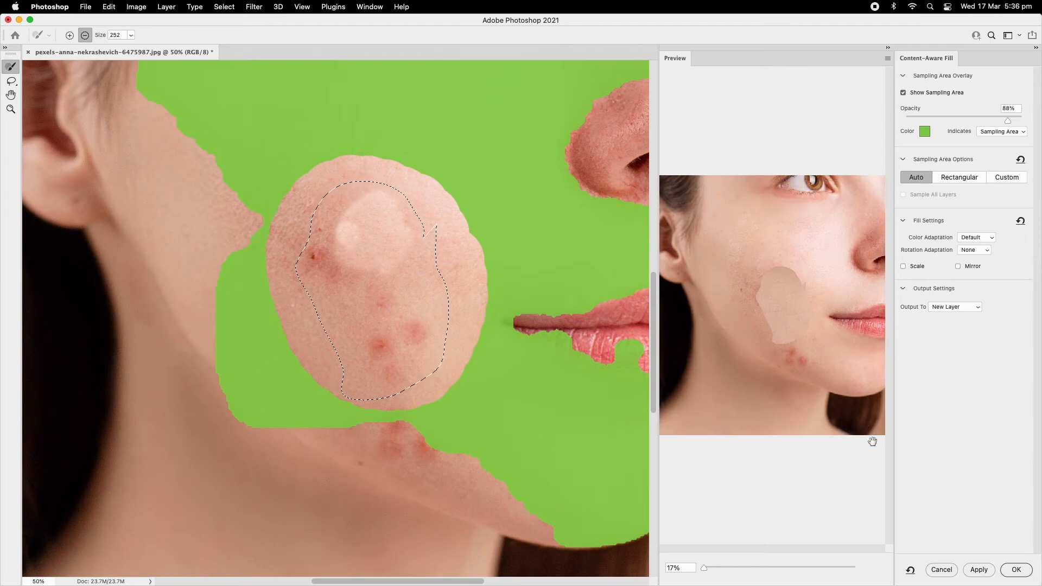
left_click(1015, 569)
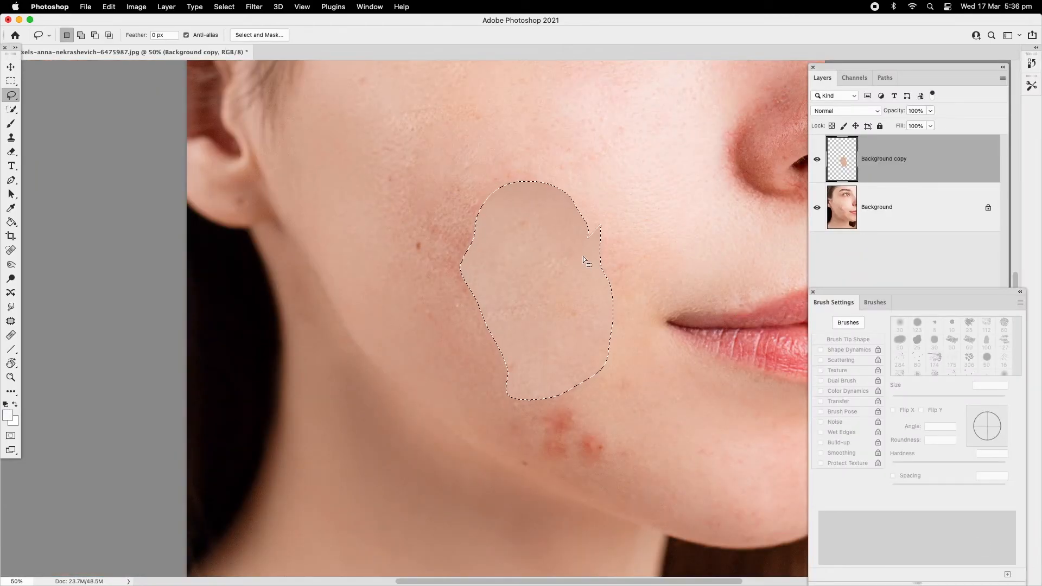
key("super+z")
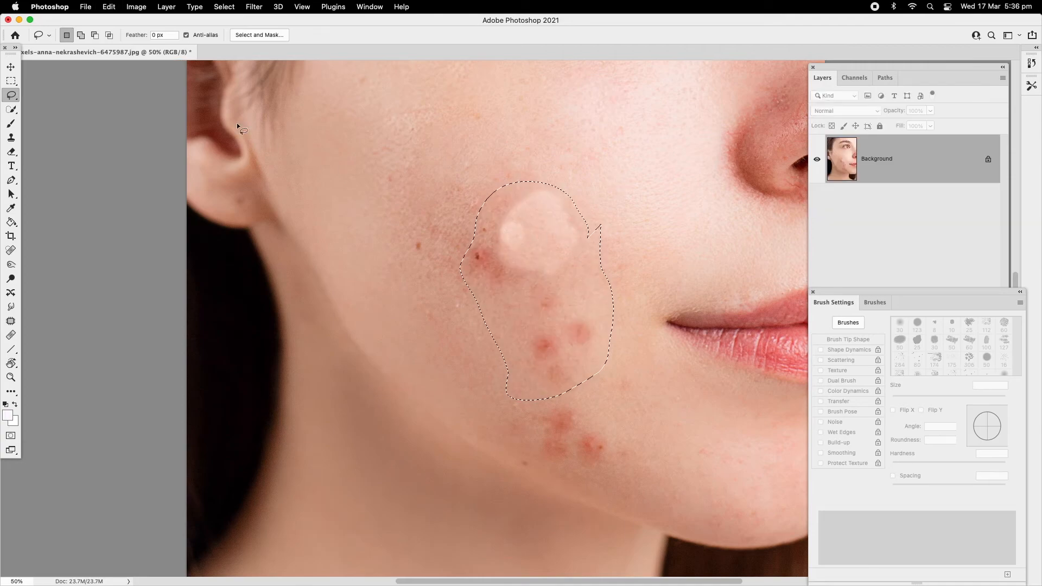
Fill the selected cheek area with Content-Aware Fill to a new layer using automatic sampling, and deselect.
left_click(109, 6)
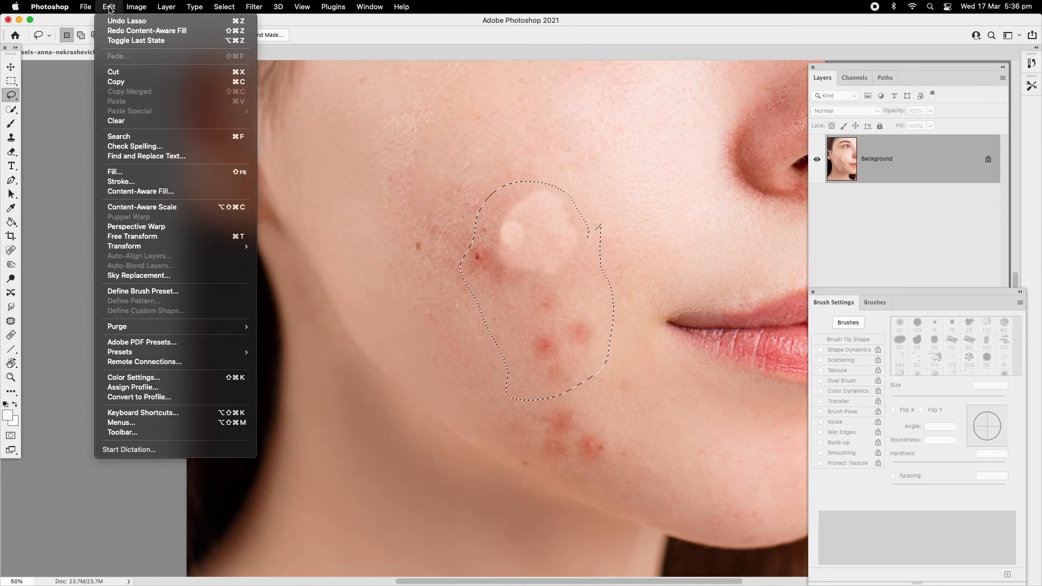
left_click(142, 191)
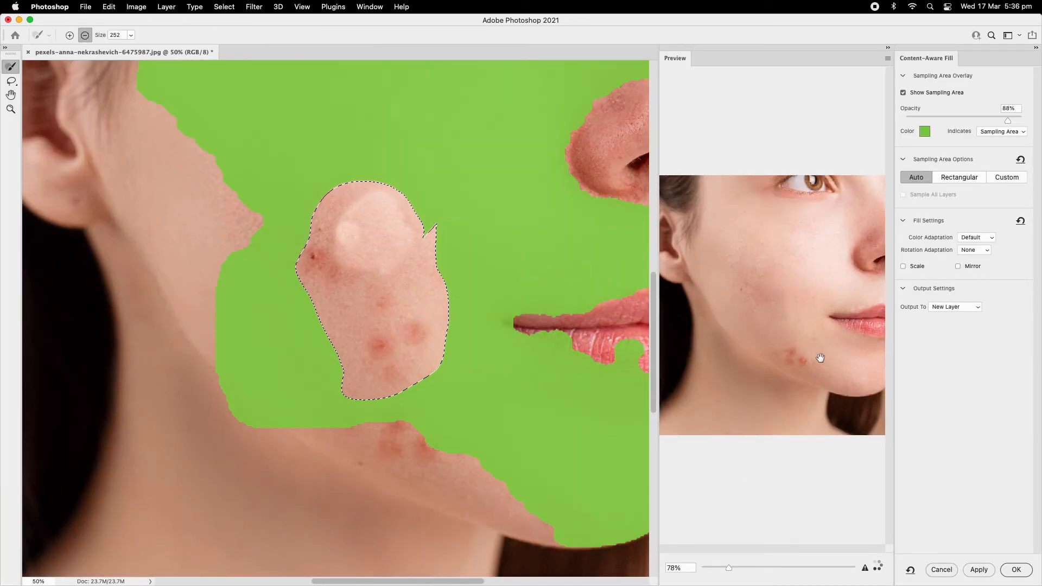
left_click(1012, 569)
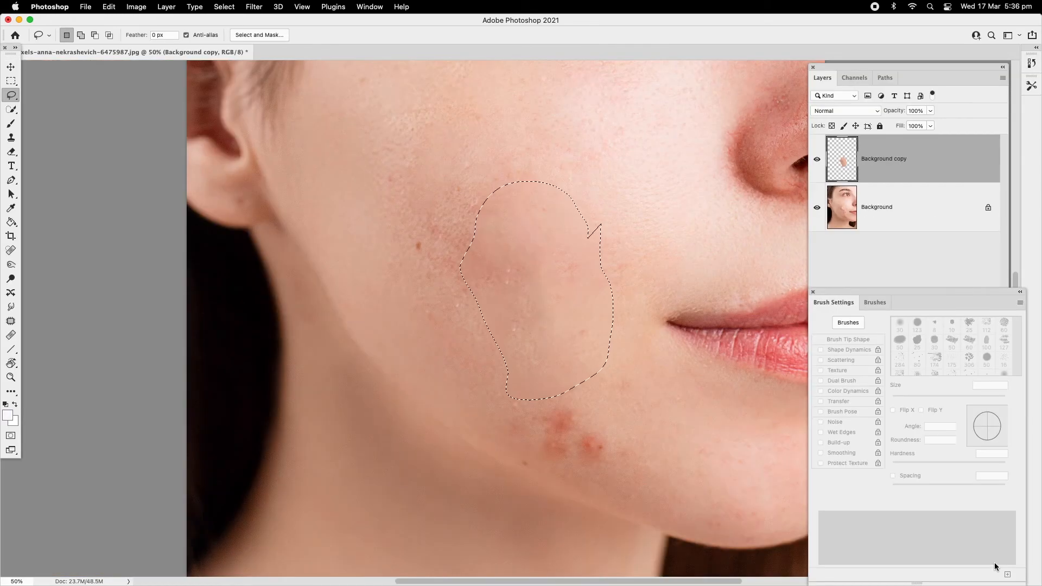
key("super+d")
Try patching the filled cheek area on the Background copy layer with skin from above, and delete that layer.
left_click(10, 335)
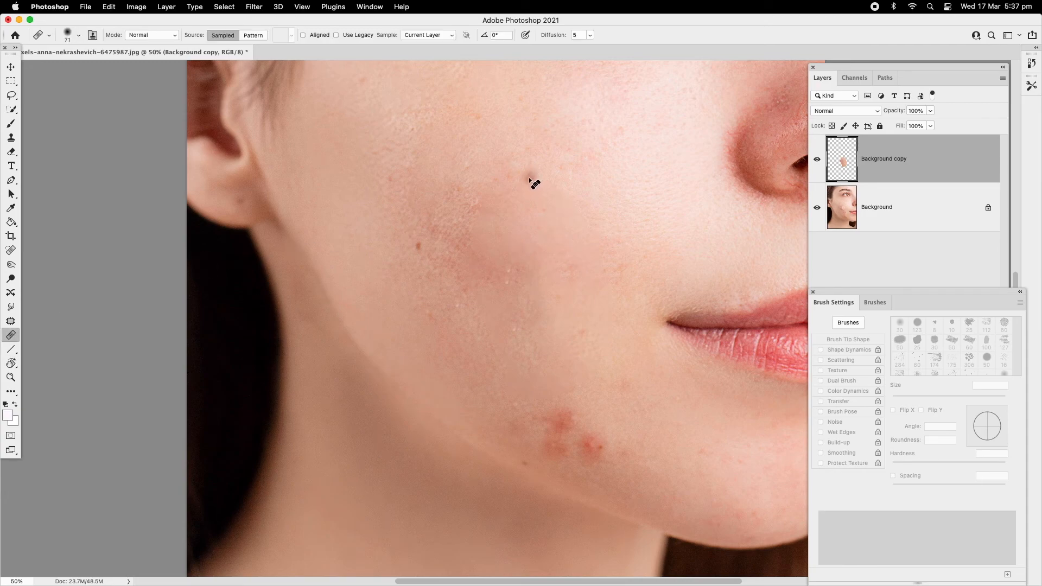
left_click(15, 323)
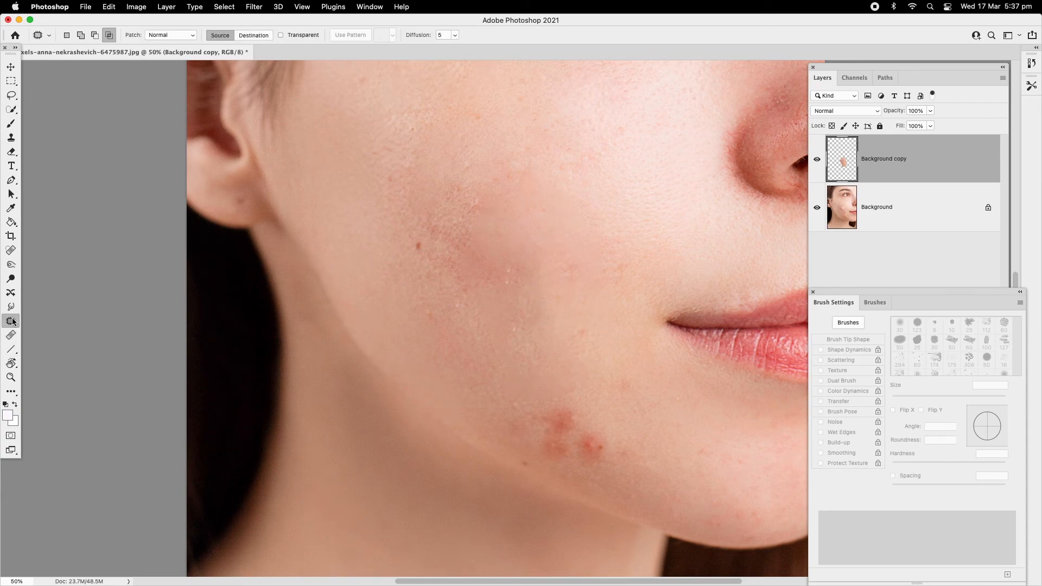
mouse_move(532, 167)
left_mouse_down()
mouse_move(508, 359)
mouse_move(633, 302)
mouse_move(543, 171)
left_mouse_up()
mouse_move(569, 242)
left_mouse_down()
mouse_move(452, 190)
mouse_move(419, 150)
left_mouse_up()
key("super+d")
left_click(817, 159)
left_click_drag(912, 185, 989, 324)
Patch the pale blotch and blemishes on the middle cheek of the Background layer with skin from the upper outer cheek.
mouse_move(475, 281)
left_mouse_down()
mouse_move(624, 298)
mouse_move(564, 179)
left_mouse_up()
mouse_move(583, 255)
left_mouse_down()
mouse_move(455, 202)
mouse_move(415, 151)
left_mouse_up()
key("super+d")
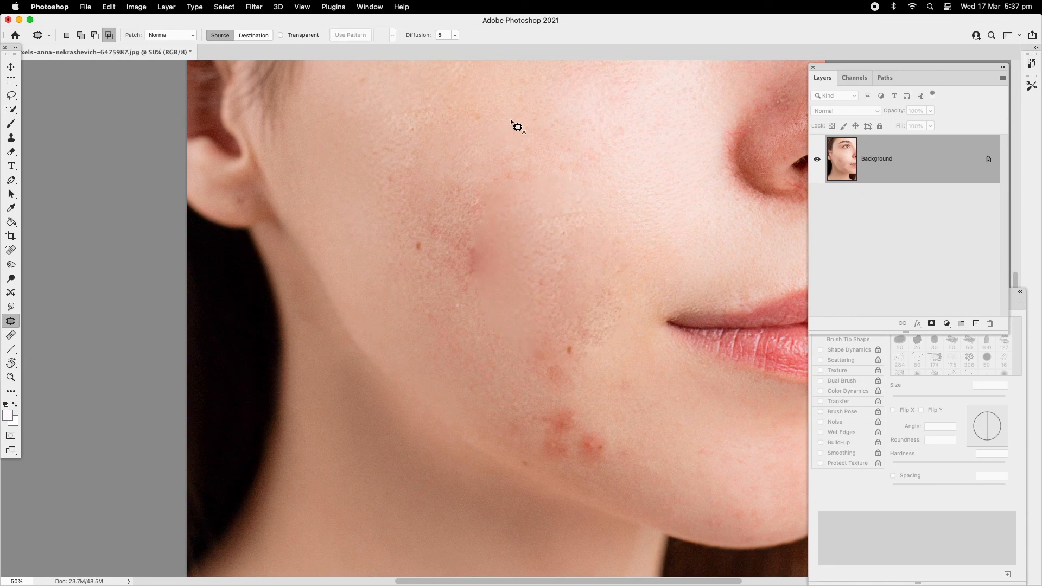
Patch the redness on the middle cheek and the uneven skin towards the corner of the mouth with clean skin from above.
mouse_move(453, 251)
left_mouse_down()
mouse_move(512, 249)
mouse_move(469, 204)
left_mouse_up()
key("super+d")
mouse_move(619, 280)
left_mouse_down()
mouse_move(574, 362)
mouse_move(621, 328)
mouse_move(583, 216)
left_mouse_up()
key("super+d")
Patch the small dark mark and redness above the jawline blemishes with smoother skin from the middle cheek.
left_click_drag(572, 321, 553, 320)
mouse_move(574, 354)
left_mouse_down()
mouse_move(565, 327)
mouse_move(516, 261)
left_mouse_up()
key("super+d")
Patch the small dark mark and redness on the outer cheek with smoother skin closer to the nose.
mouse_move(426, 293)
left_mouse_down()
mouse_move(454, 235)
mouse_move(446, 279)
left_mouse_up()
mouse_move(434, 259)
left_mouse_down()
mouse_move(541, 247)
mouse_move(552, 227)
left_mouse_up()
key("super+d")
Patch the cluster of red blemishes near the jawline with clear skin from the middle cheek.
mouse_move(554, 406)
left_mouse_down()
mouse_move(613, 486)
mouse_move(523, 344)
mouse_move(516, 257)
left_mouse_up()
key("super+d")
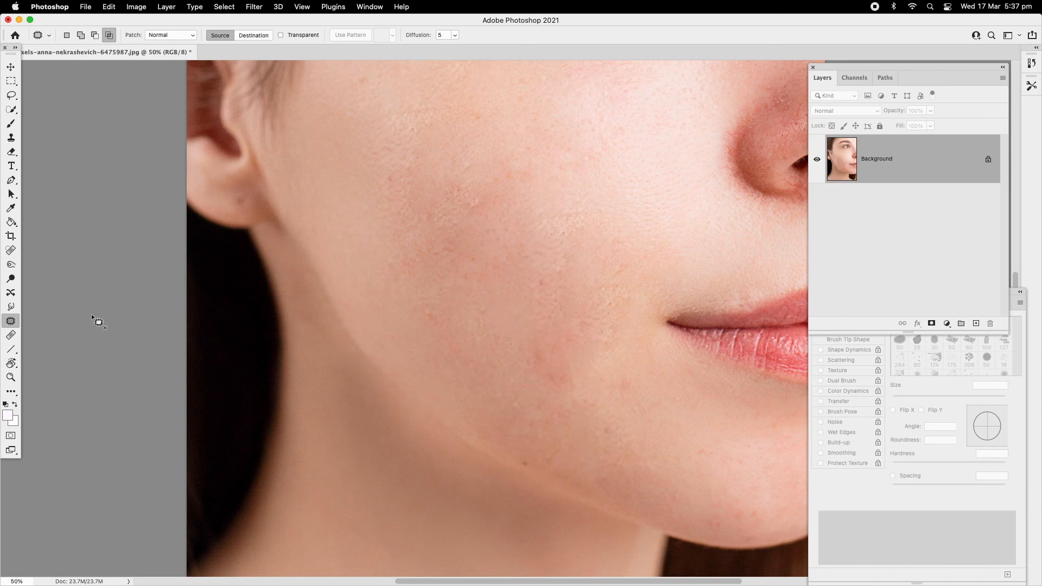
left_click(10, 376)
left_click(539, 225, "alt")
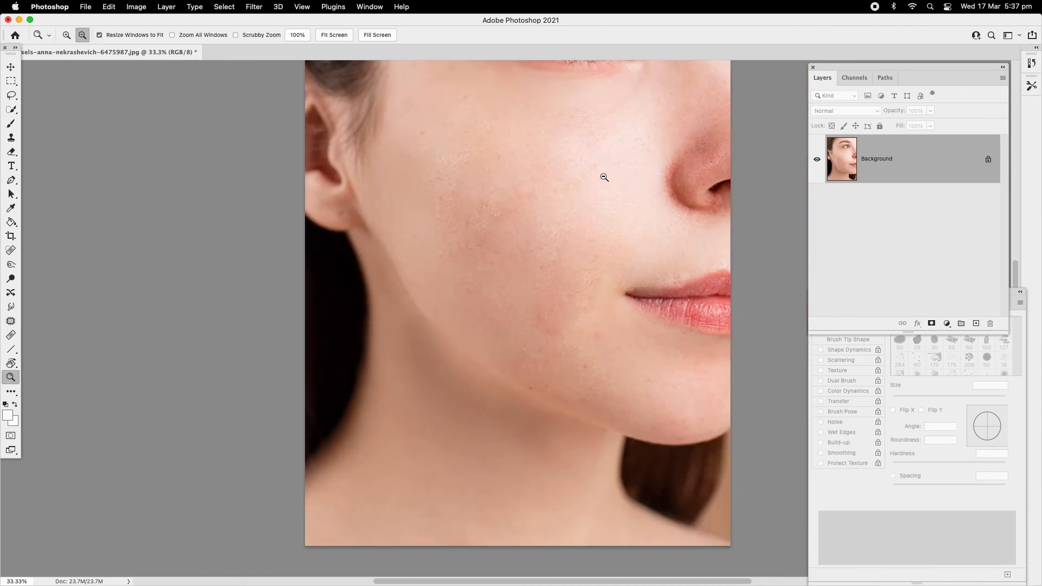
left_click(605, 174, "alt")
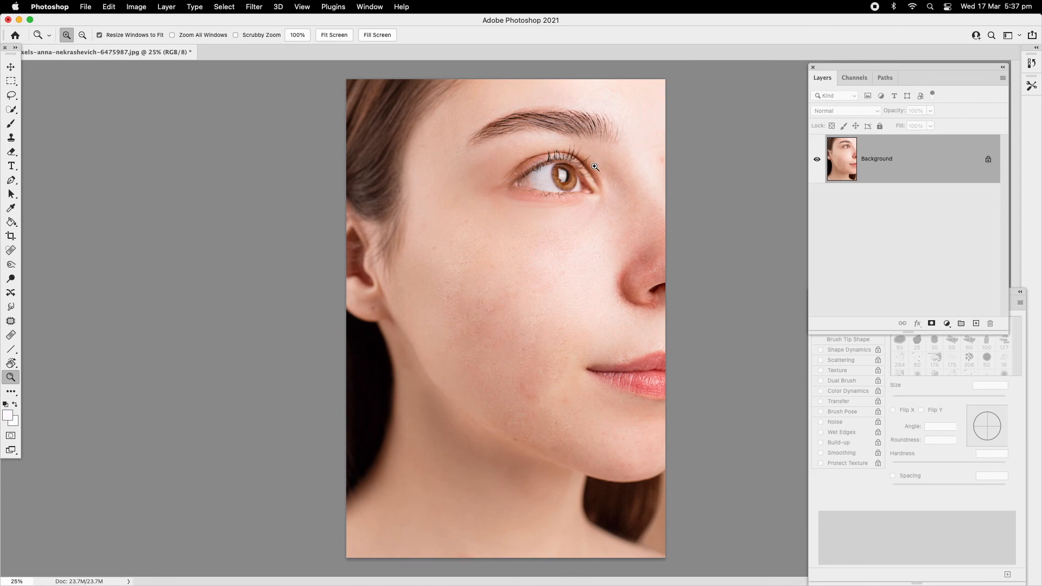